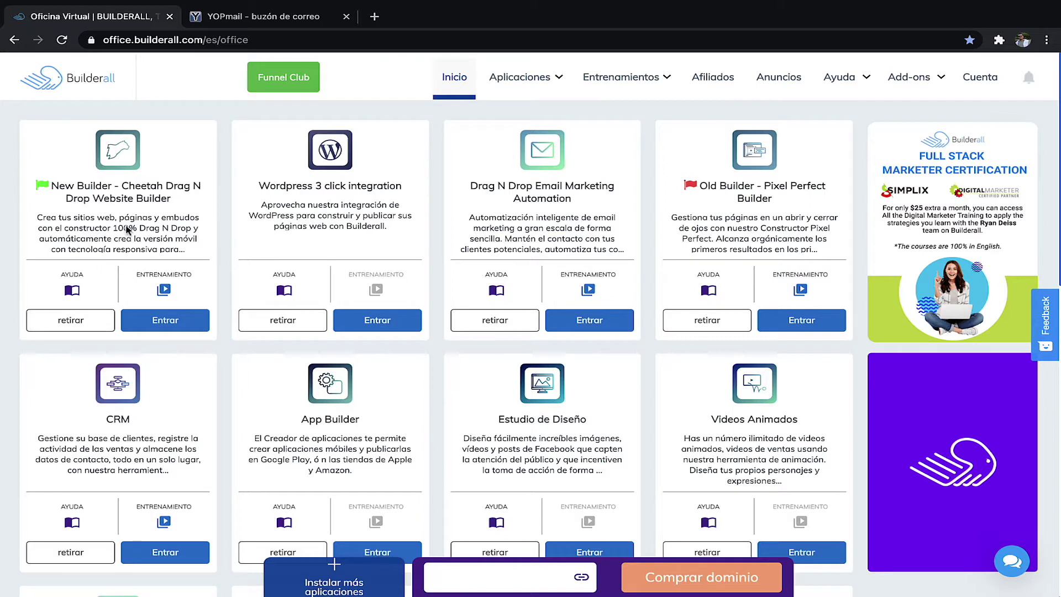
- Launch the New Builder - Cheetah editor from the Builderall office home in a new tab
{"action": "left_click", "coordinate": [173, 324]}
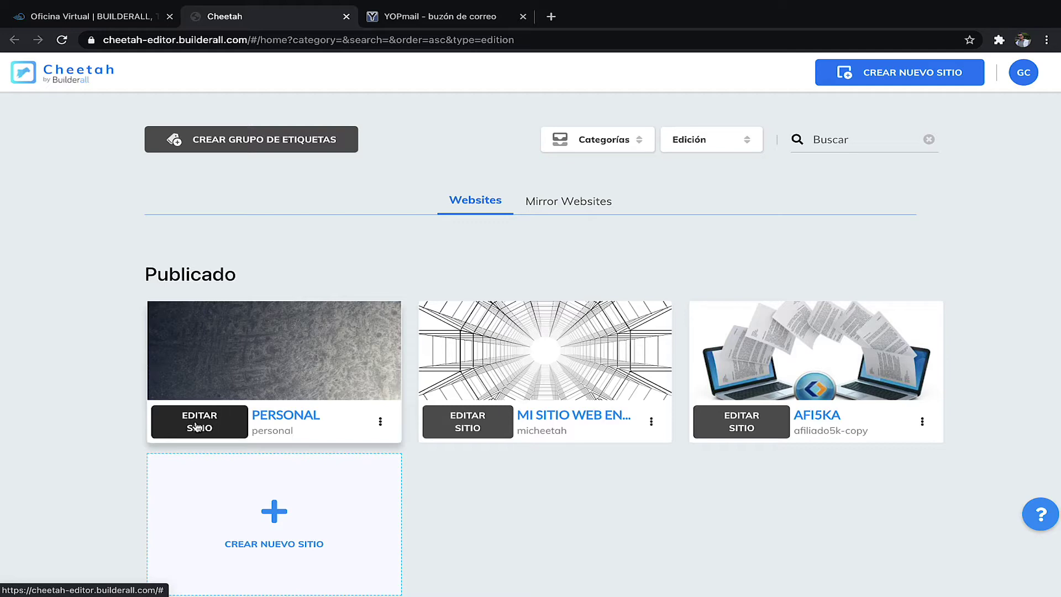
- Edit the PERSONAL site and start a new page with Crear nueva página
{"action": "left_click", "coordinate": [199, 425]}
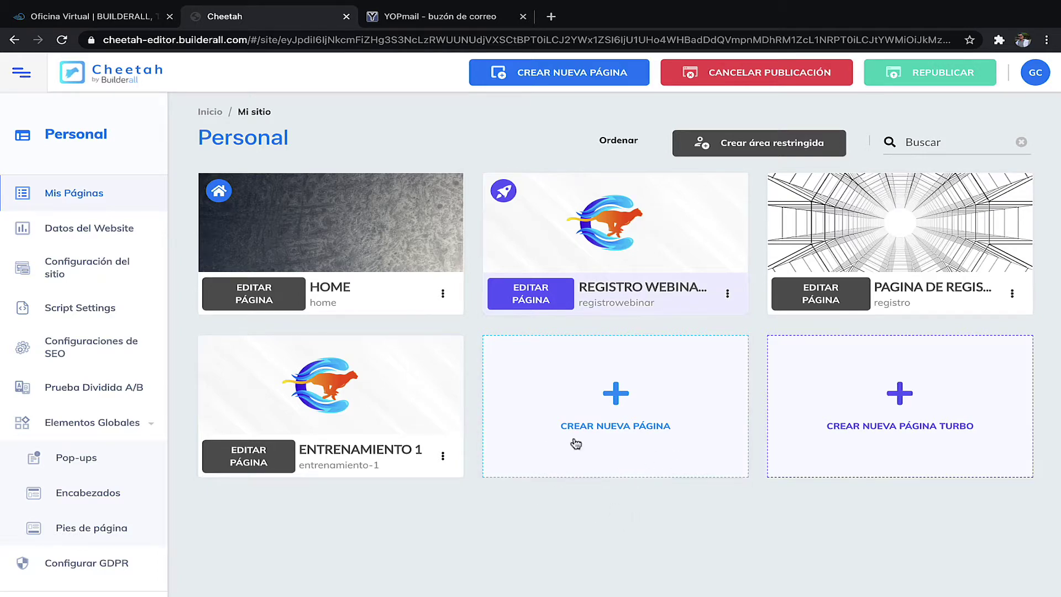
{"action": "left_click", "coordinate": [607, 384]}
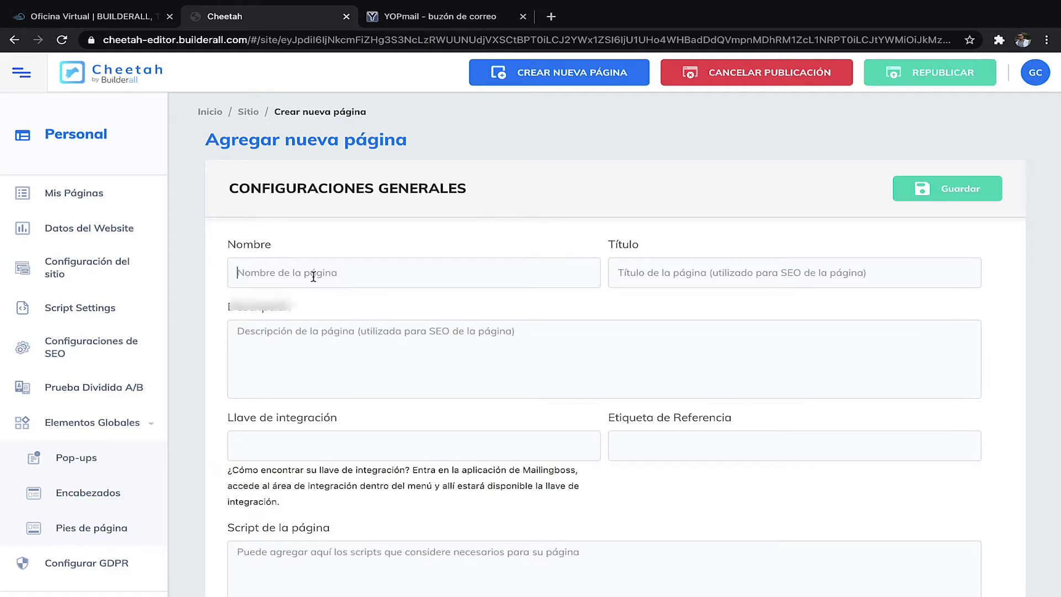
- Name the new page 'Membresía General' and give it the title 'membresía'
{"action": "left_click", "coordinate": [314, 276]}
{"action": "type", "text": "Mem"}
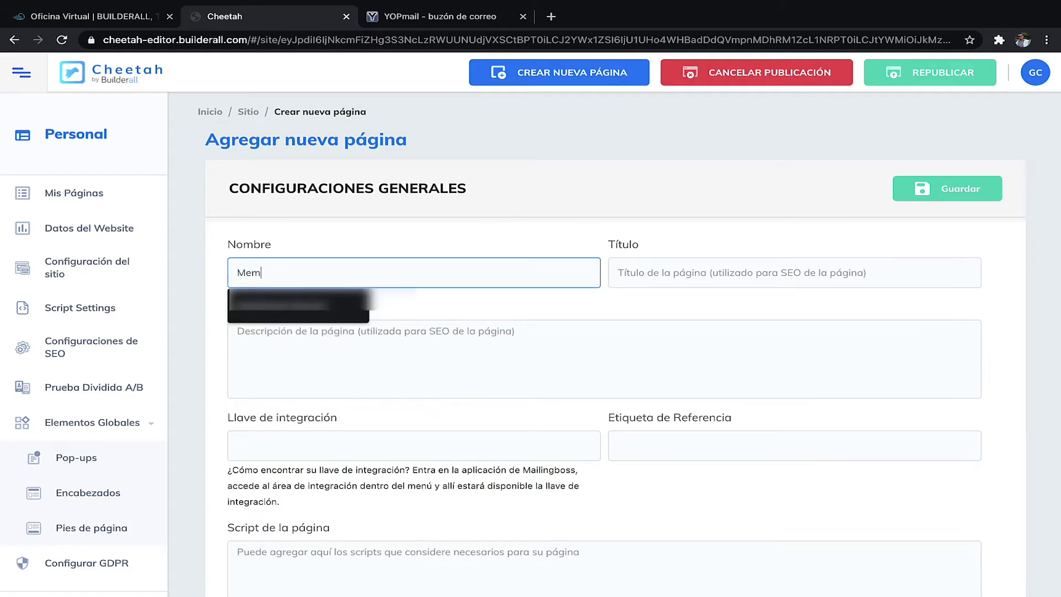
{"action": "key", "text": "Down"}
{"action": "left_click", "coordinate": [278, 305]}
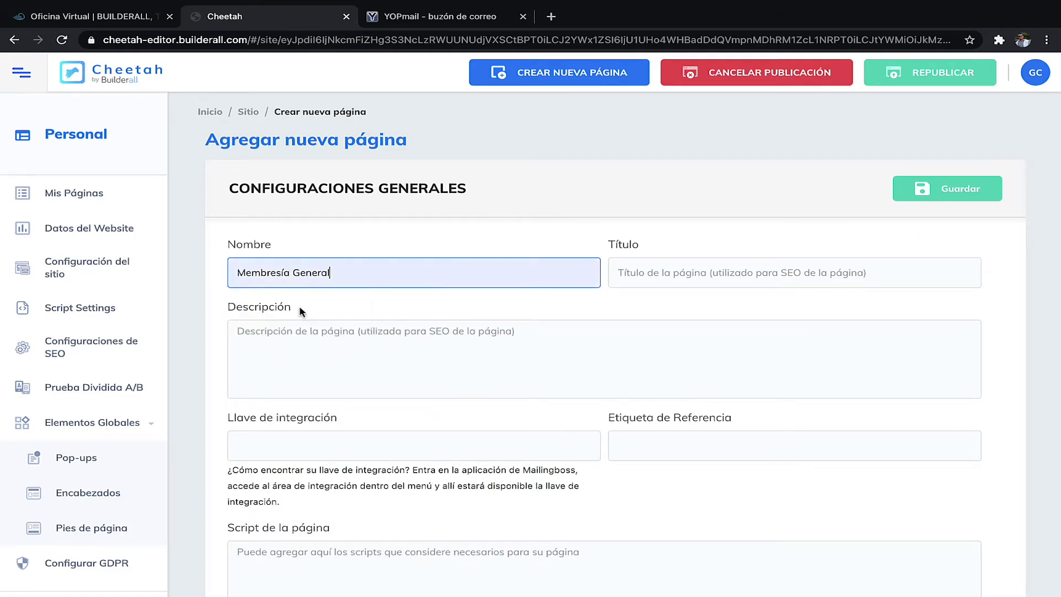
{"action": "left_click", "coordinate": [669, 279]}
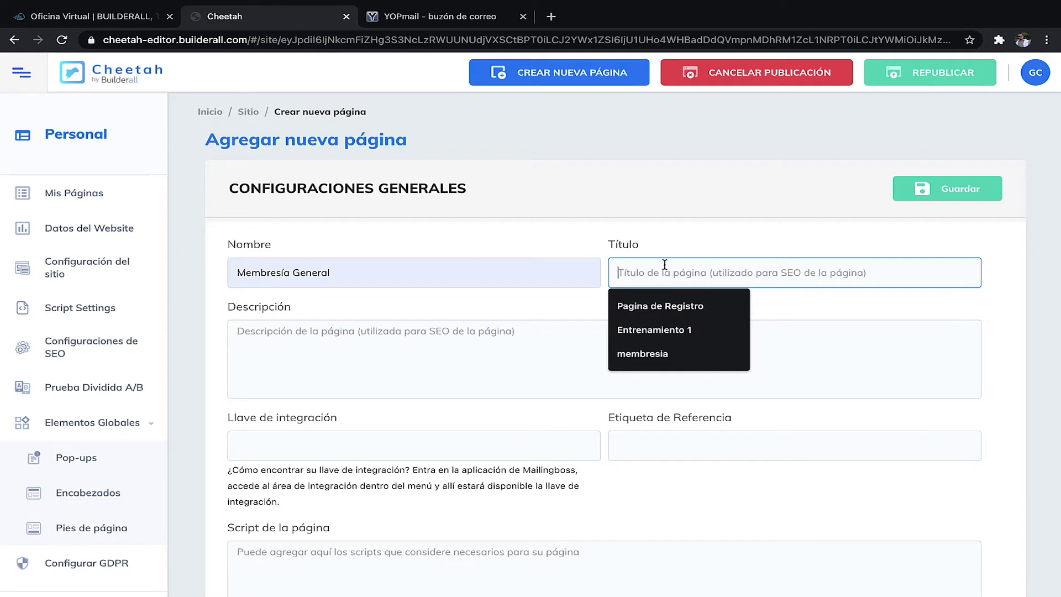
{"action": "left_click", "coordinate": [642, 353]}
- Reuse the page name as the description, 'Membresía General para Socios'
{"action": "left_click", "coordinate": [341, 352]}
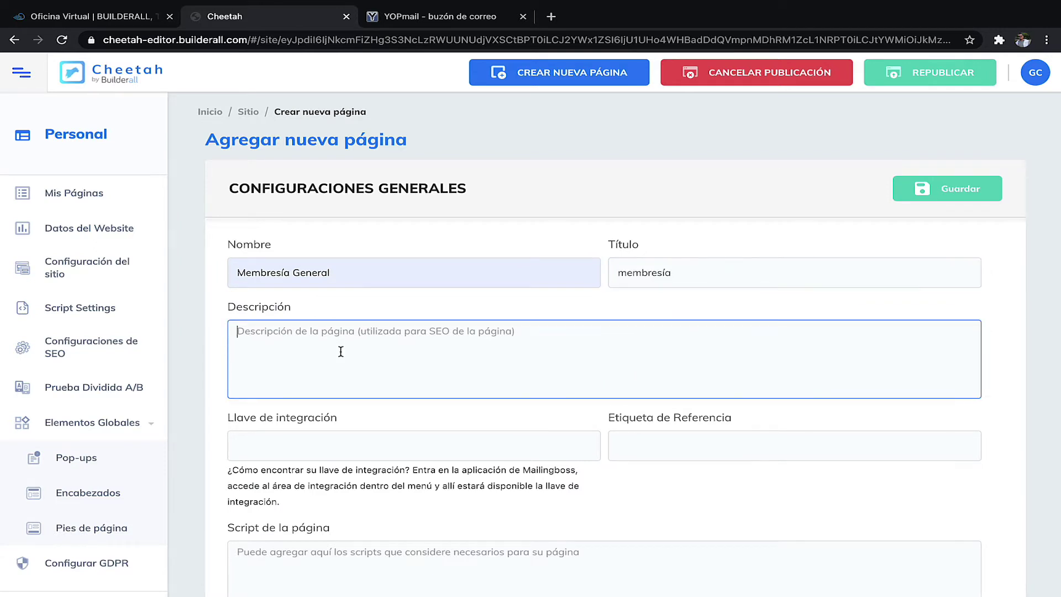
{"action": "triple_click", "coordinate": [321, 277]}
{"action": "key", "text": "ctrl+c"}
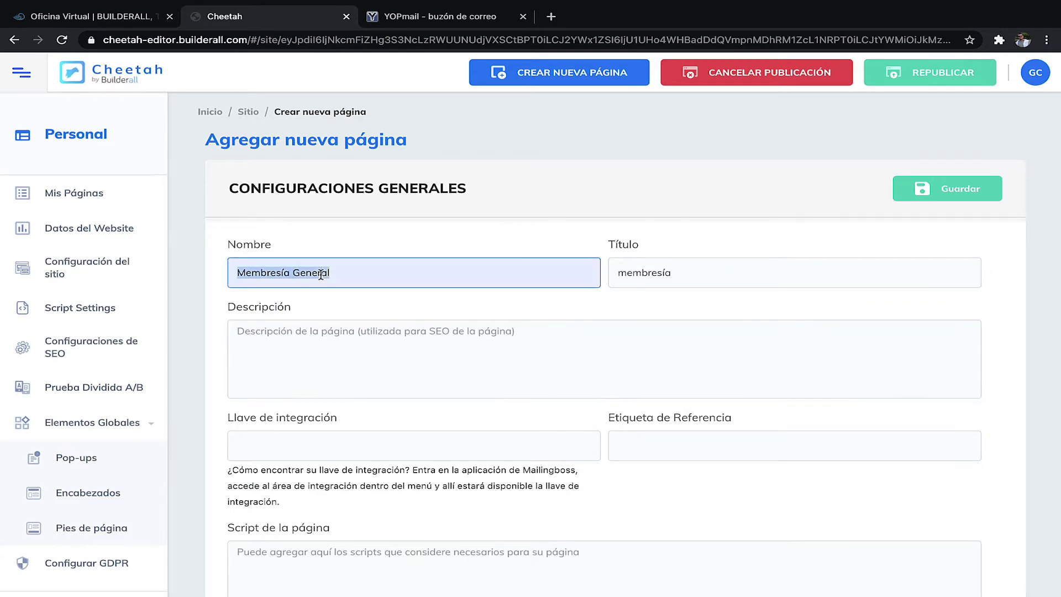
{"action": "left_click", "coordinate": [335, 331]}
{"action": "key", "text": "ctrl+v"}
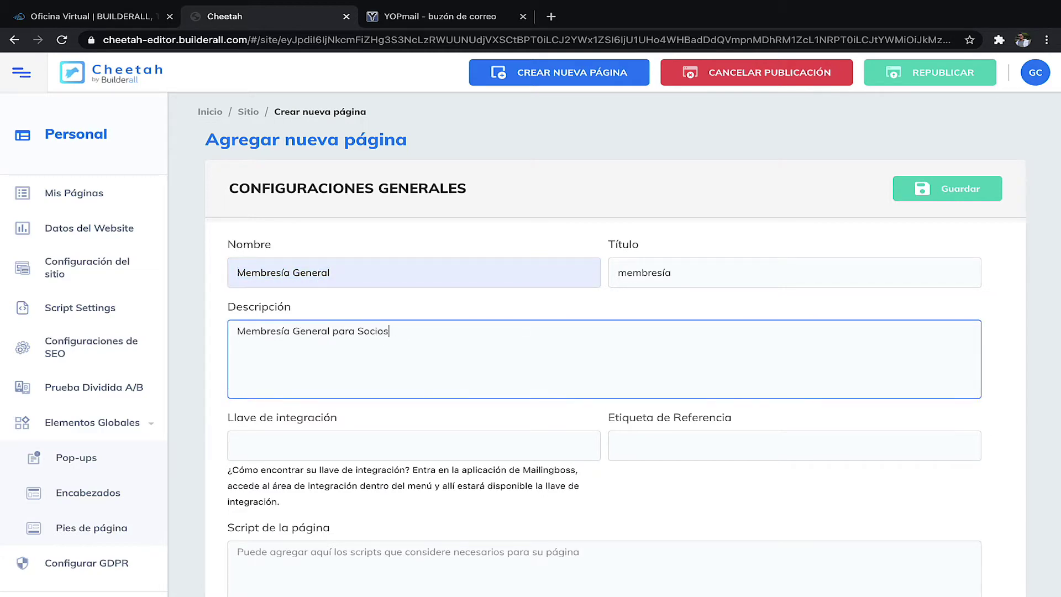
{"action": "scroll", "coordinate": [494, 396], "scroll_direction": "down", "scroll_amount": 10}
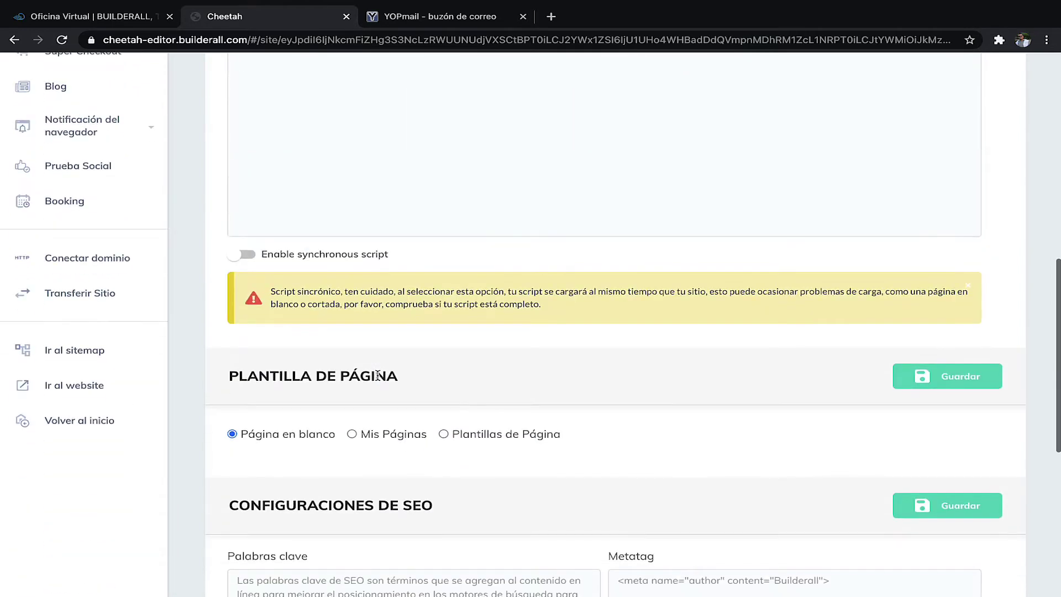
{"action": "scroll", "coordinate": [450, 342], "scroll_direction": "down", "scroll_amount": 3}
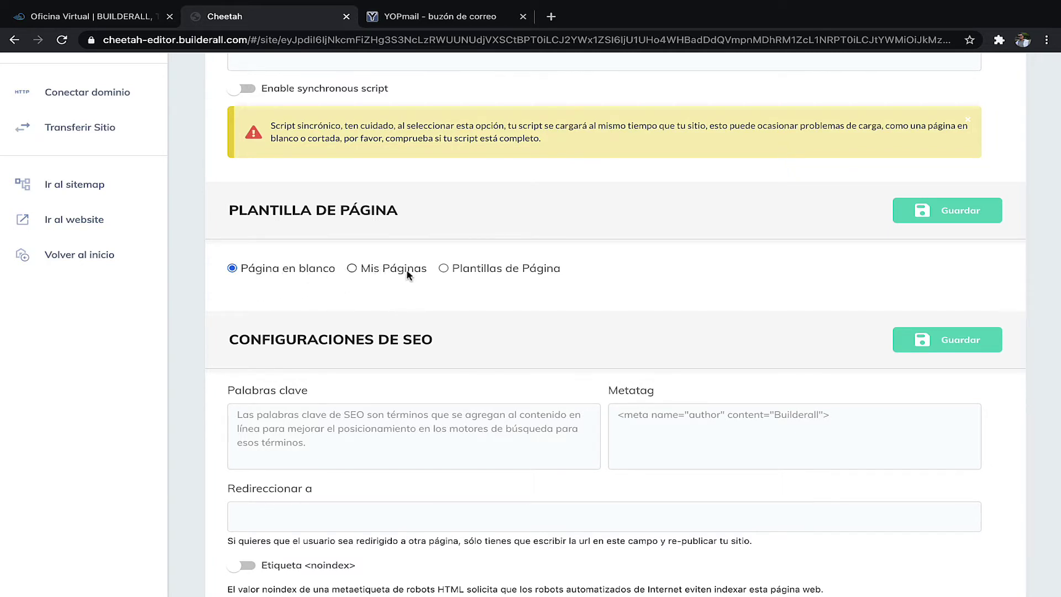
- Base the page on the Travel Packages Offer Wall Page template, as both site and page
{"action": "left_click", "coordinate": [443, 269]}
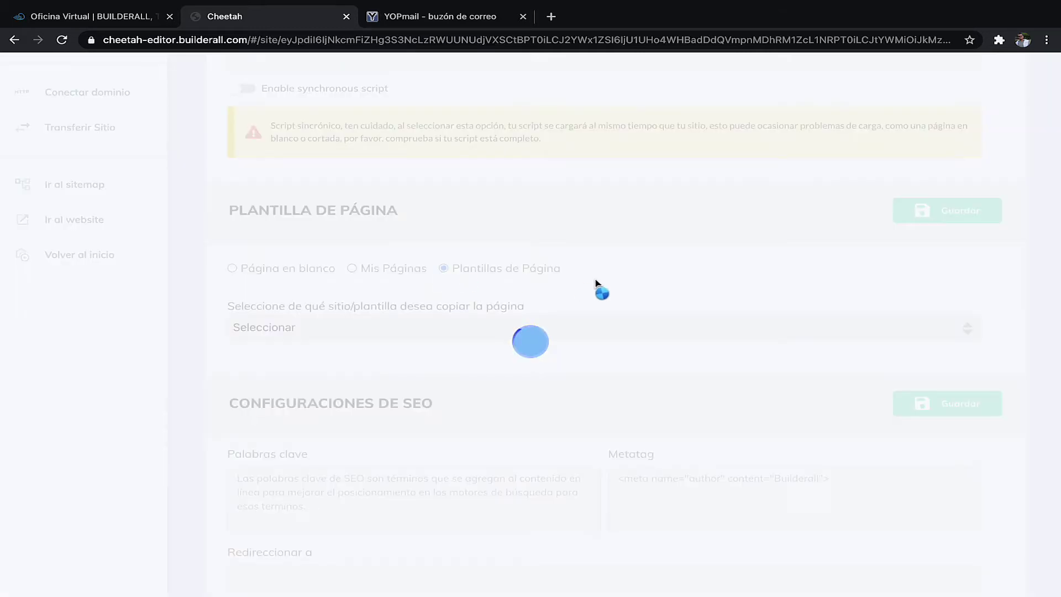
{"action": "left_click", "coordinate": [517, 327]}
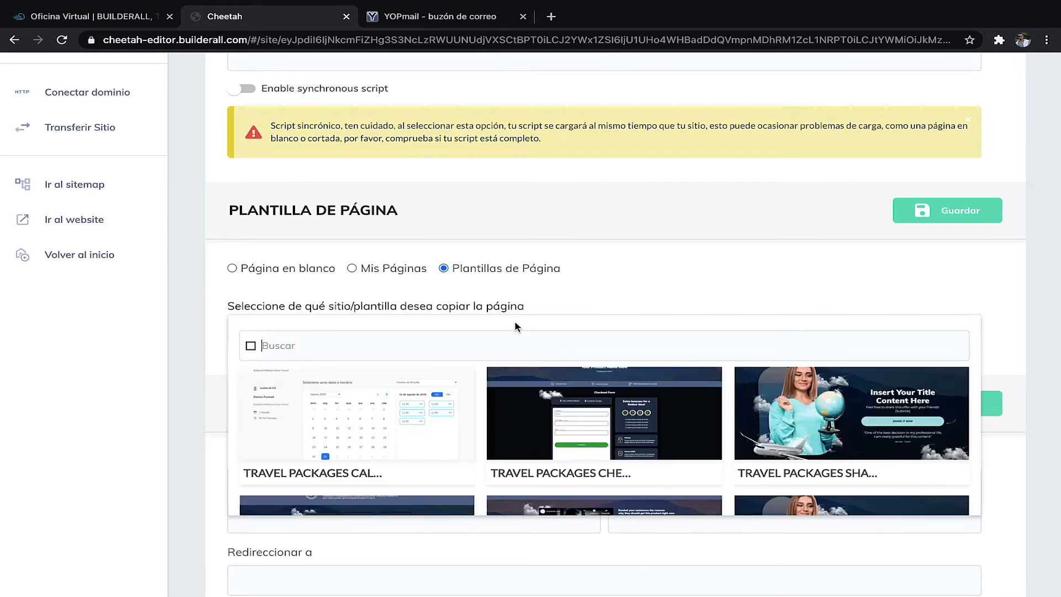
{"action": "scroll", "coordinate": [650, 332], "scroll_direction": "down", "scroll_amount": 2}
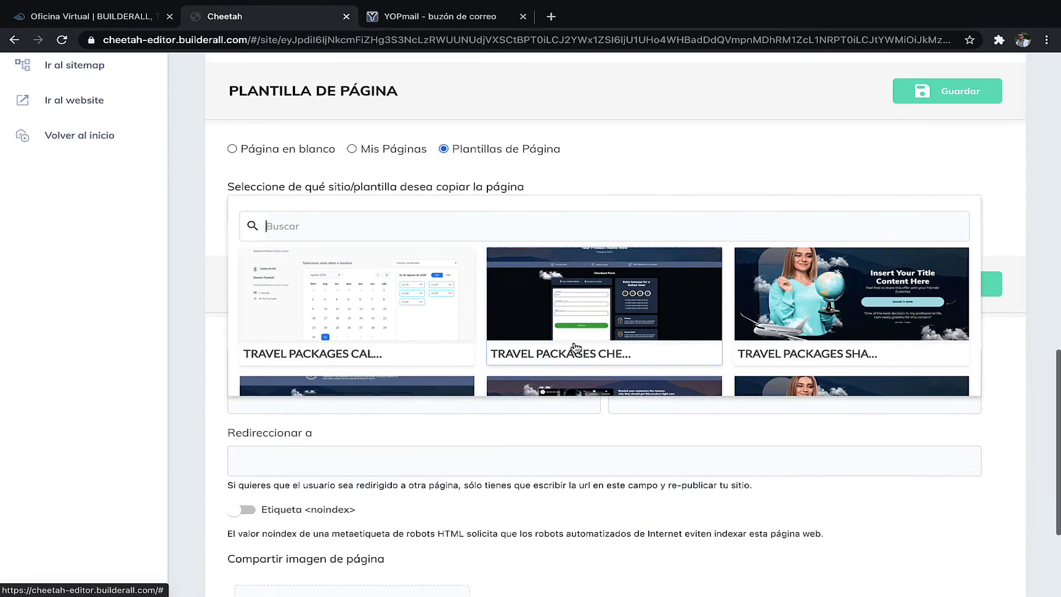
{"action": "scroll", "coordinate": [576, 347], "scroll_direction": "down", "scroll_amount": 4}
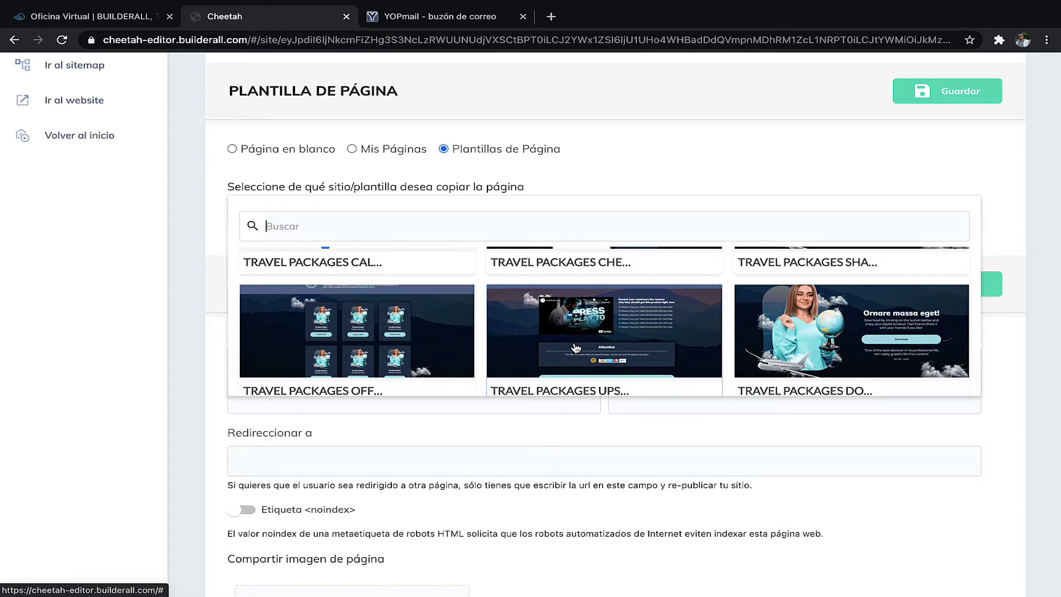
{"action": "scroll", "coordinate": [575, 347], "scroll_direction": "down", "scroll_amount": 1}
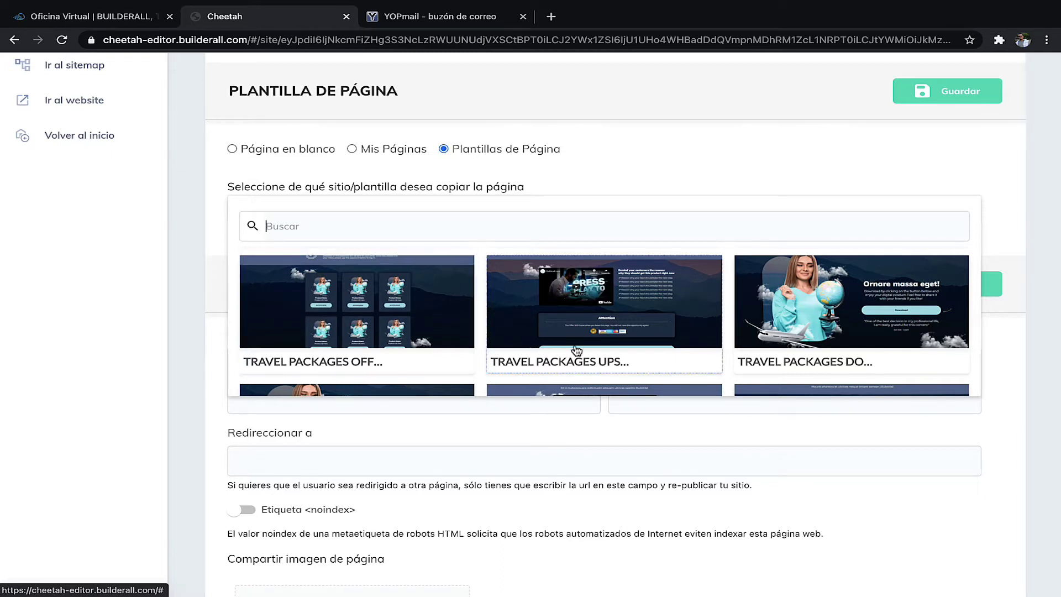
{"action": "left_click", "coordinate": [358, 288]}
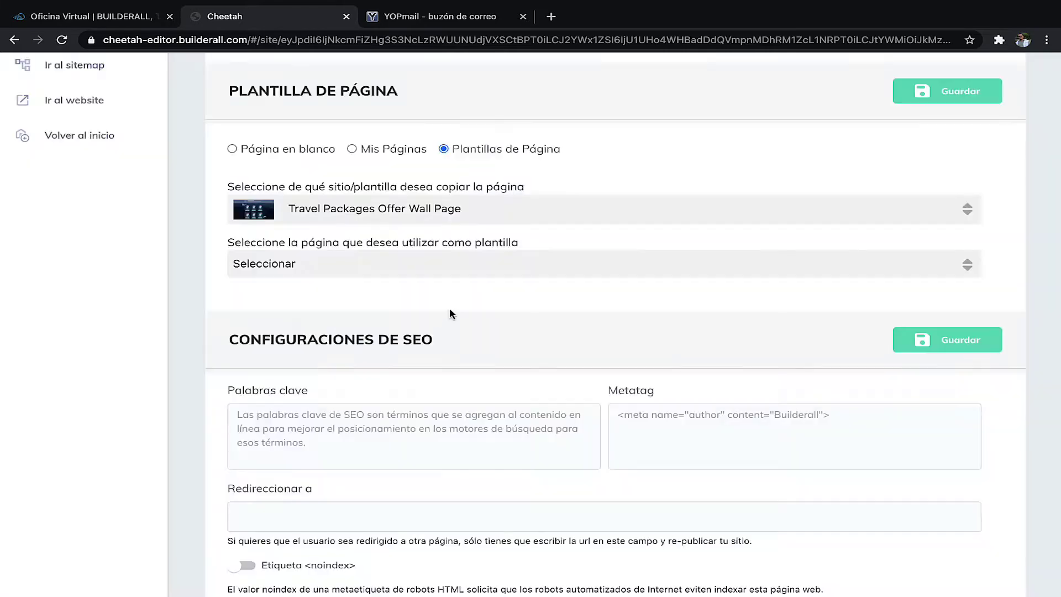
{"action": "left_click", "coordinate": [326, 265]}
{"action": "left_click", "coordinate": [353, 360]}
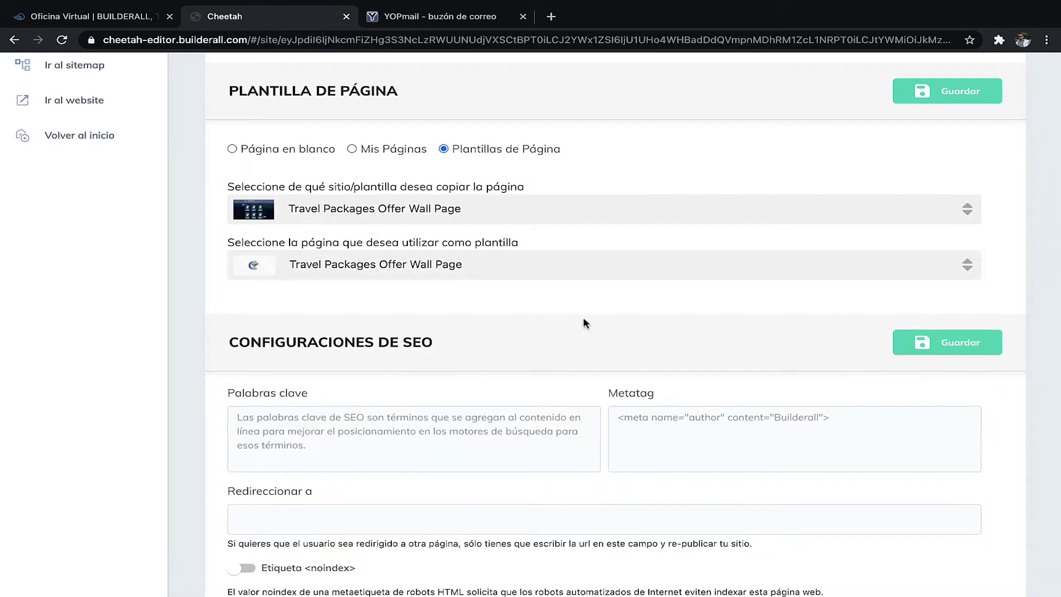
- Turn on the Etiqueta <noindex> option for the page
{"action": "scroll", "coordinate": [760, 375], "scroll_direction": "down", "scroll_amount": 4}
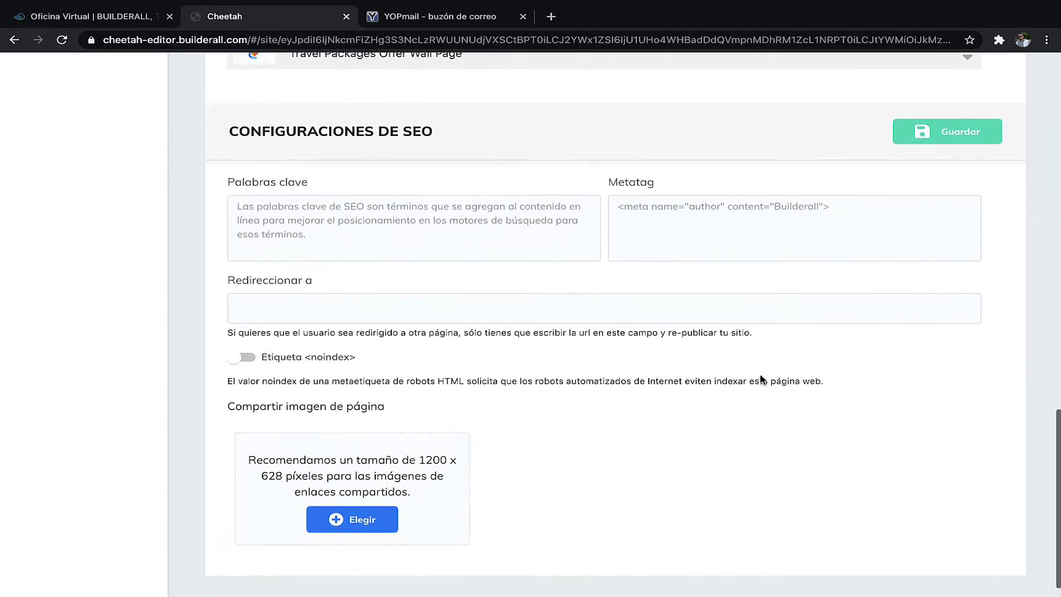
{"action": "scroll", "coordinate": [760, 376], "scroll_direction": "up", "scroll_amount": 3}
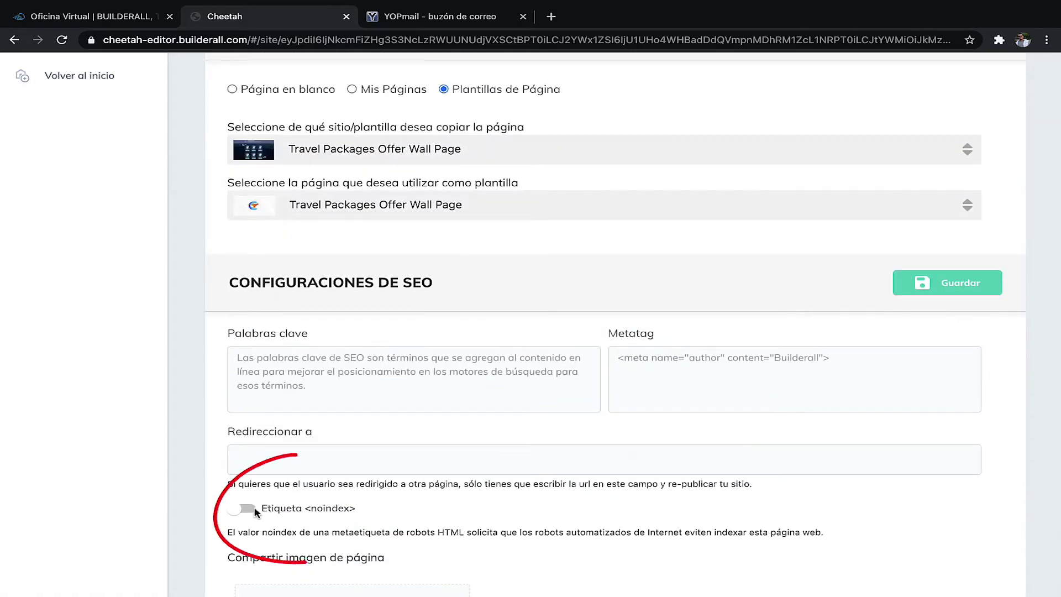
{"action": "left_click", "coordinate": [243, 508]}
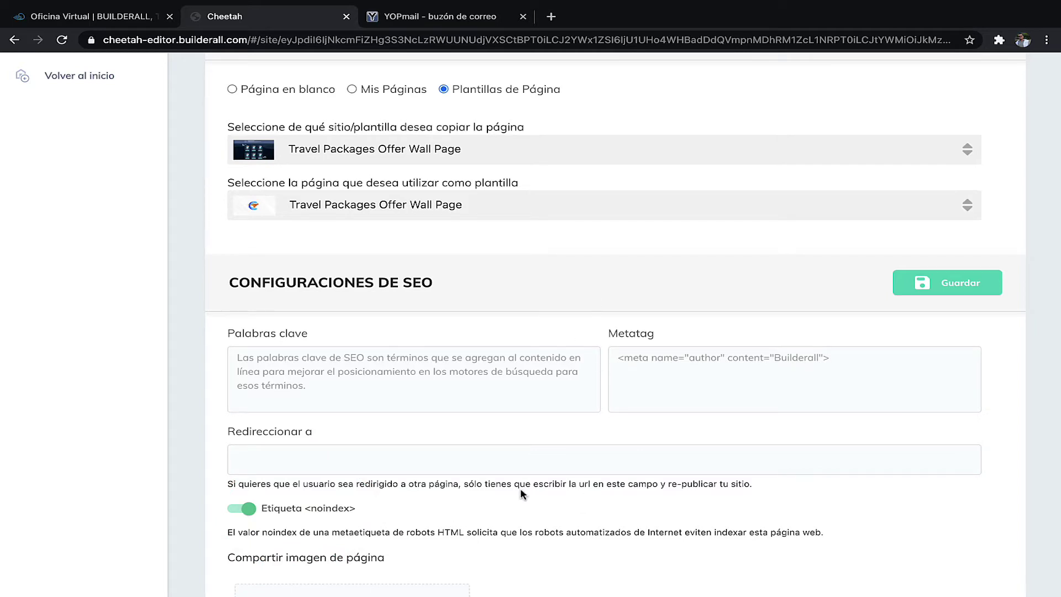
- Save the Membresía General page and start a new restricted area with Crear área restringida
{"action": "left_click", "coordinate": [963, 283]}
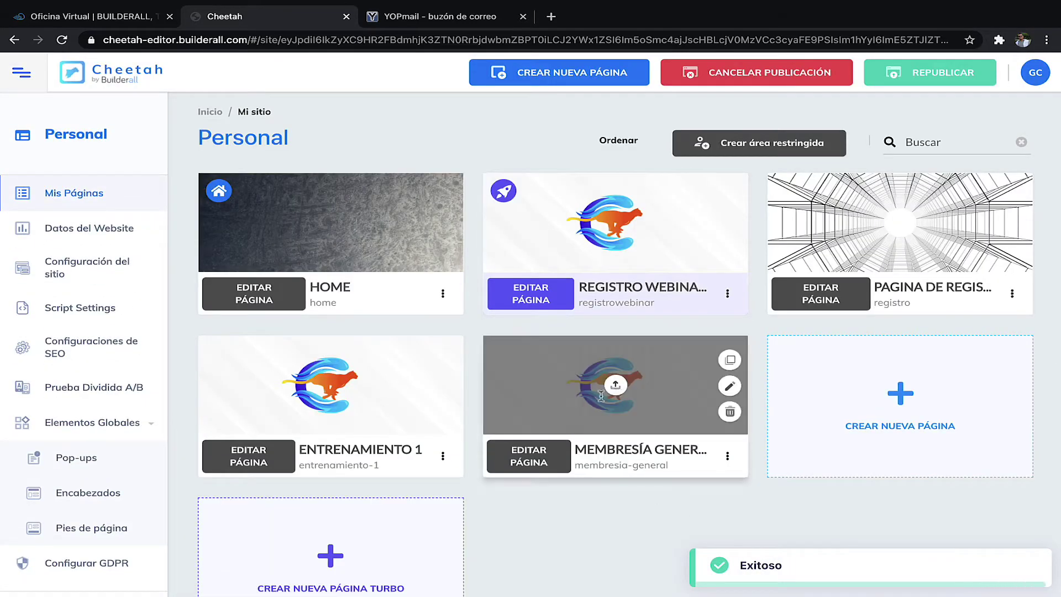
{"action": "scroll", "coordinate": [649, 514], "scroll_direction": "down", "scroll_amount": 2}
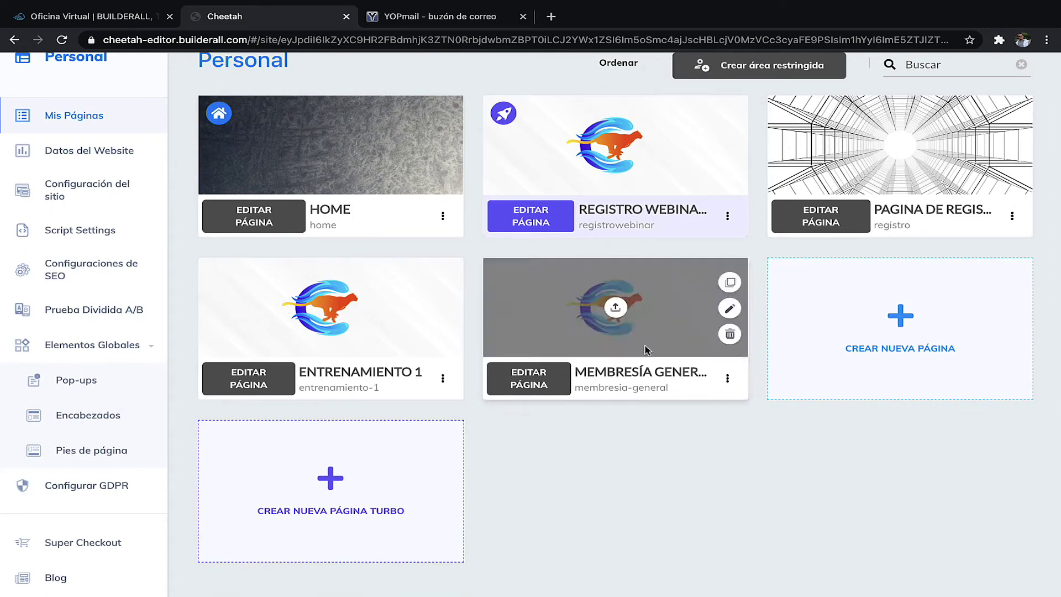
{"action": "left_click", "coordinate": [727, 380]}
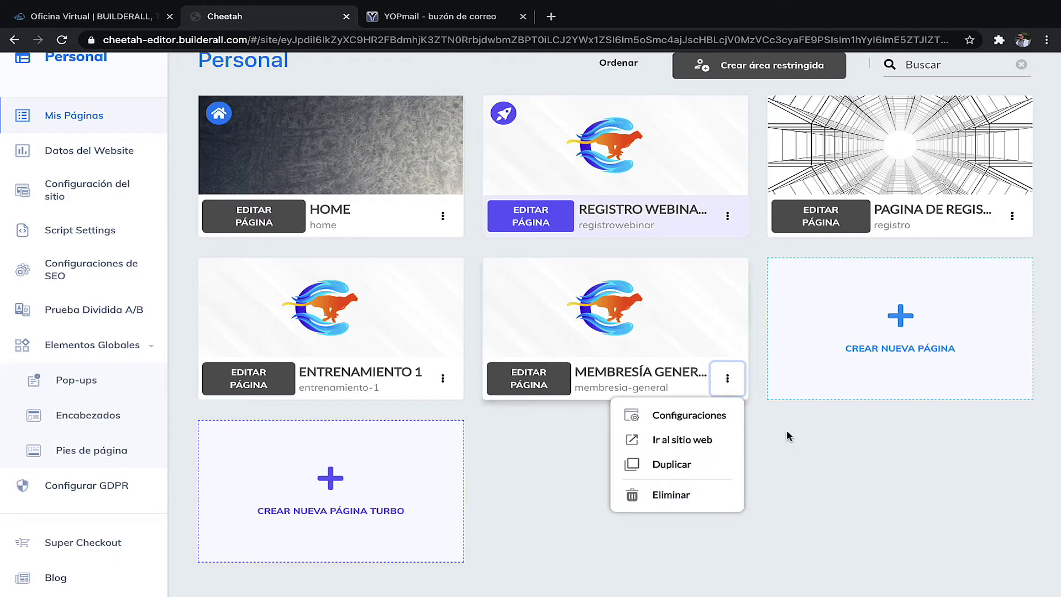
{"action": "left_click", "coordinate": [804, 447]}
{"action": "scroll", "coordinate": [804, 447], "scroll_direction": "up", "scroll_amount": 2}
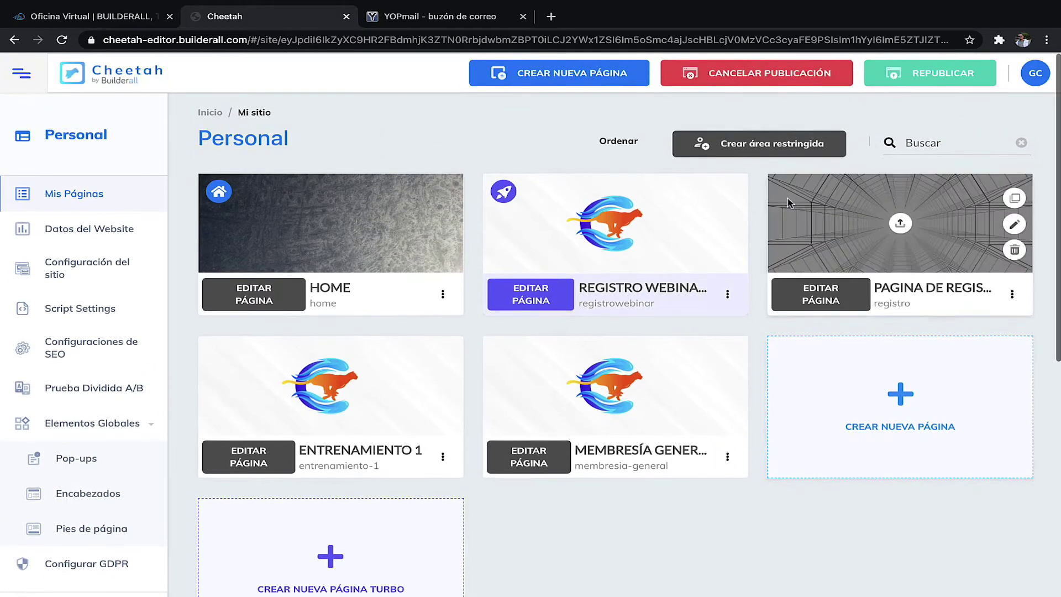
{"action": "left_click", "coordinate": [741, 147]}
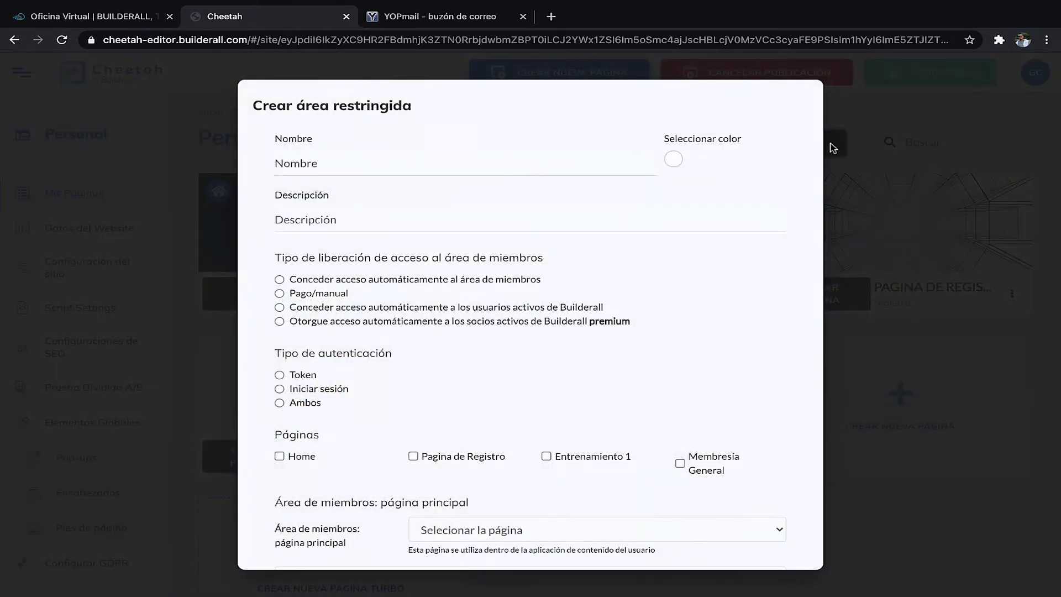
- Name the restricted area Membresía General and give it a red colour
{"action": "left_click", "coordinate": [339, 168]}
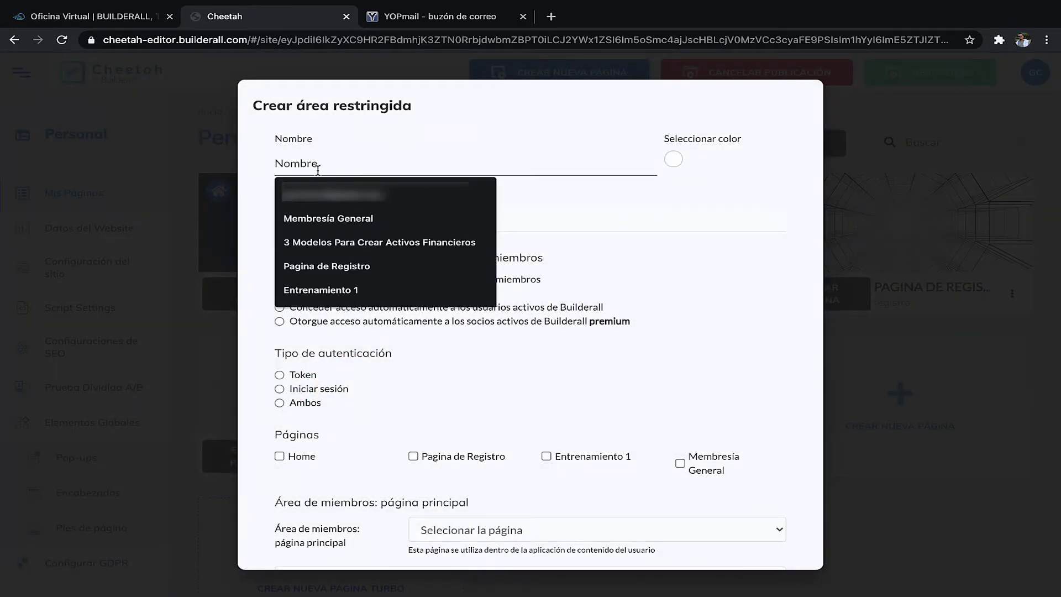
{"action": "left_click", "coordinate": [351, 219]}
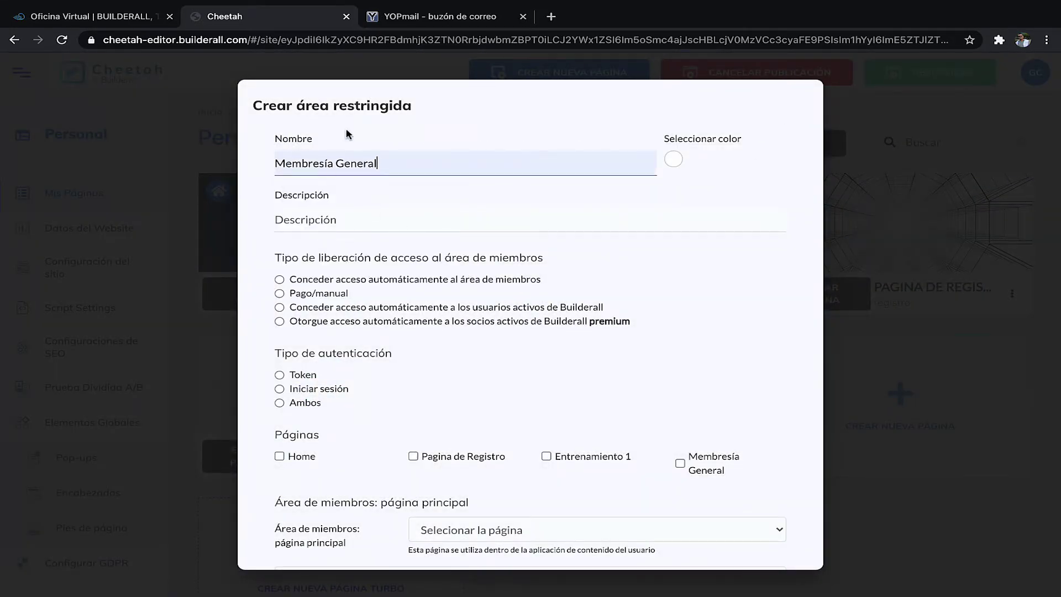
{"action": "left_click", "coordinate": [306, 224]}
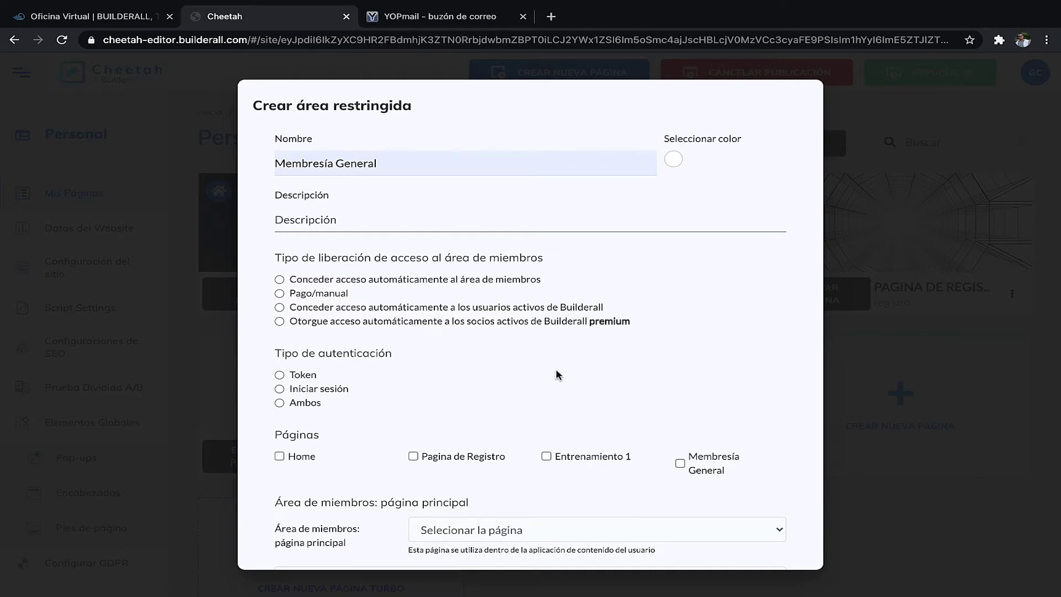
{"action": "left_click", "coordinate": [365, 209]}
{"action": "left_click", "coordinate": [675, 164]}
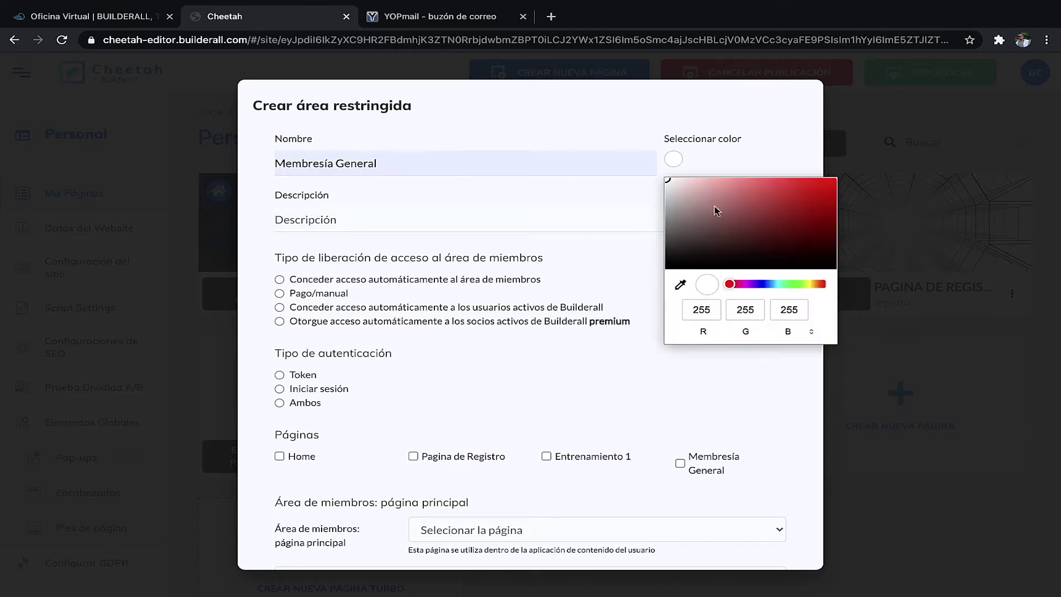
{"action": "left_click", "coordinate": [761, 182]}
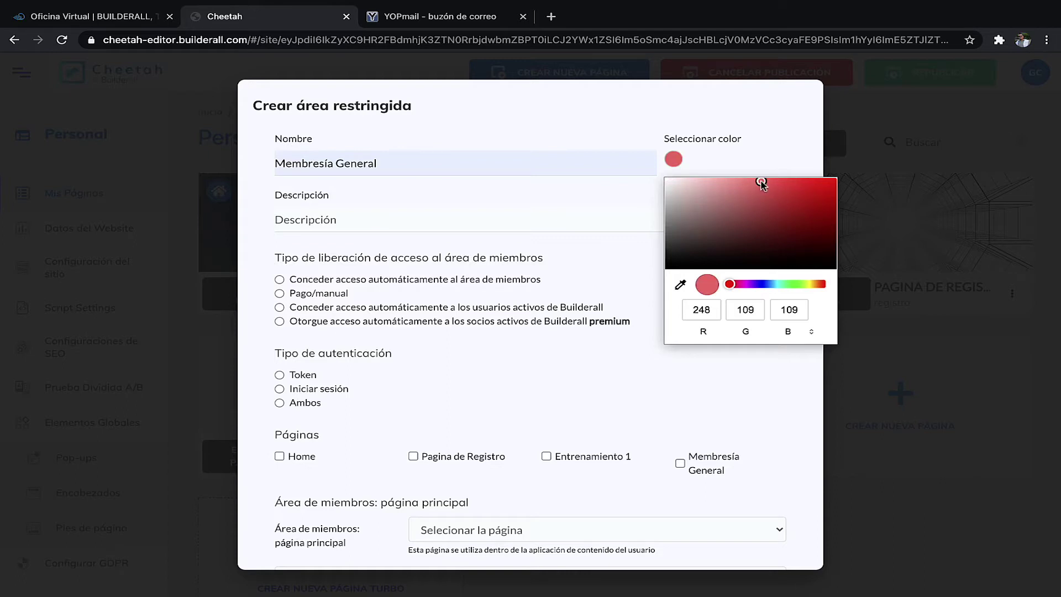
{"action": "left_click", "coordinate": [388, 225]}
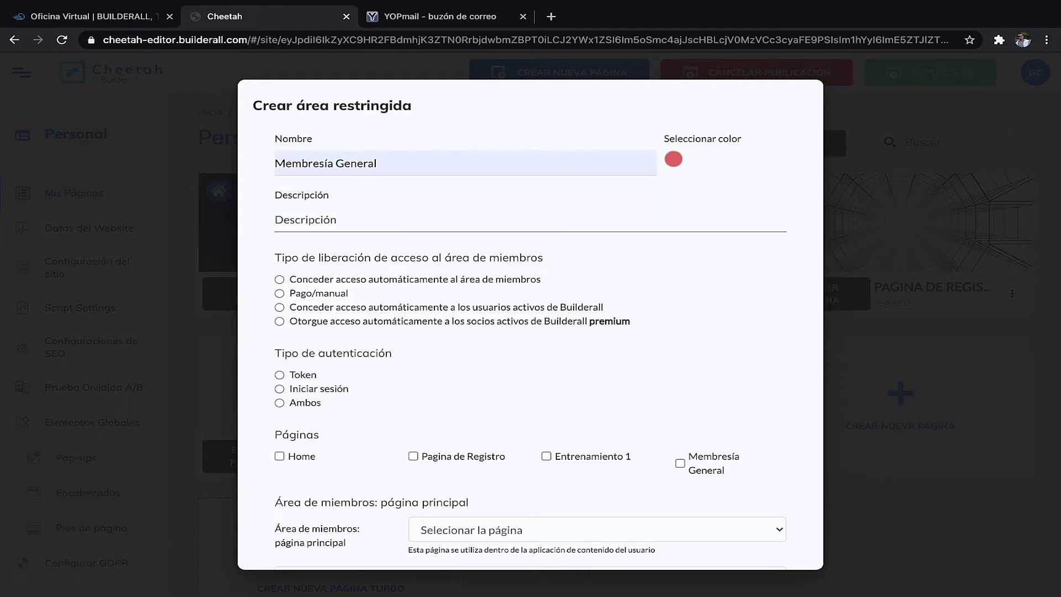
- Set the area description to 'Membresía General Para Socios' and try an access-type option
{"action": "triple_click", "coordinate": [339, 164]}
{"action": "key", "text": "ctrl+c"}
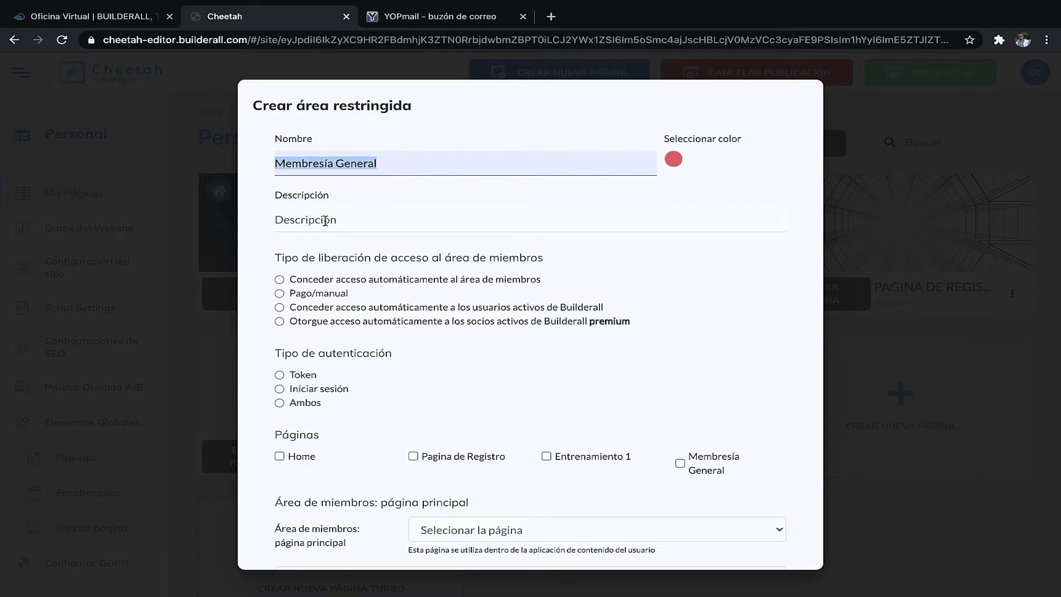
{"action": "left_click", "coordinate": [325, 220]}
{"action": "key", "text": "ctrl+v"}
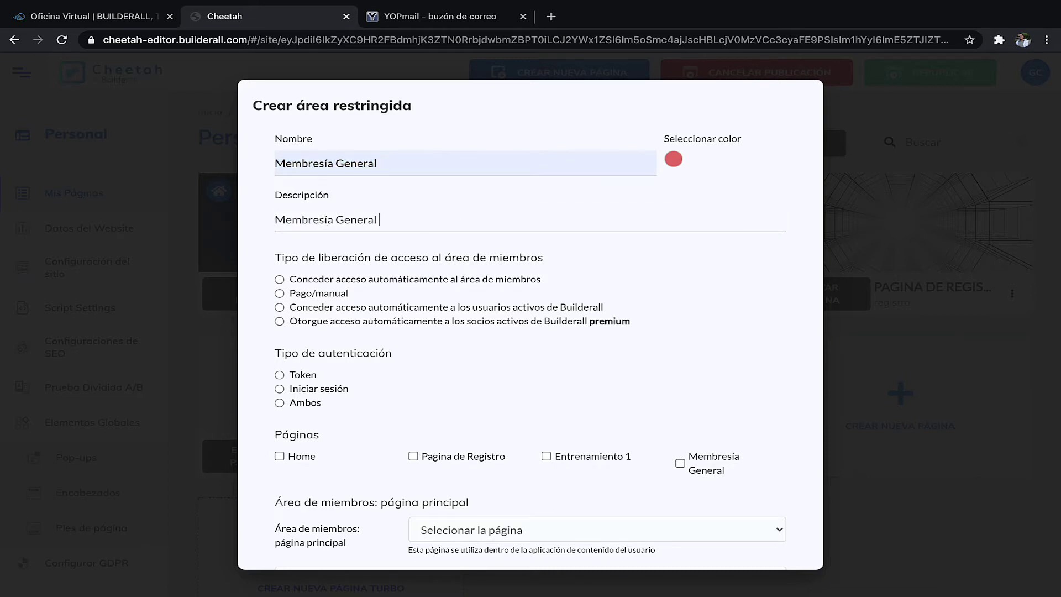
{"action": "type", "text": "Para Socios"}
{"action": "left_click", "coordinate": [415, 284]}
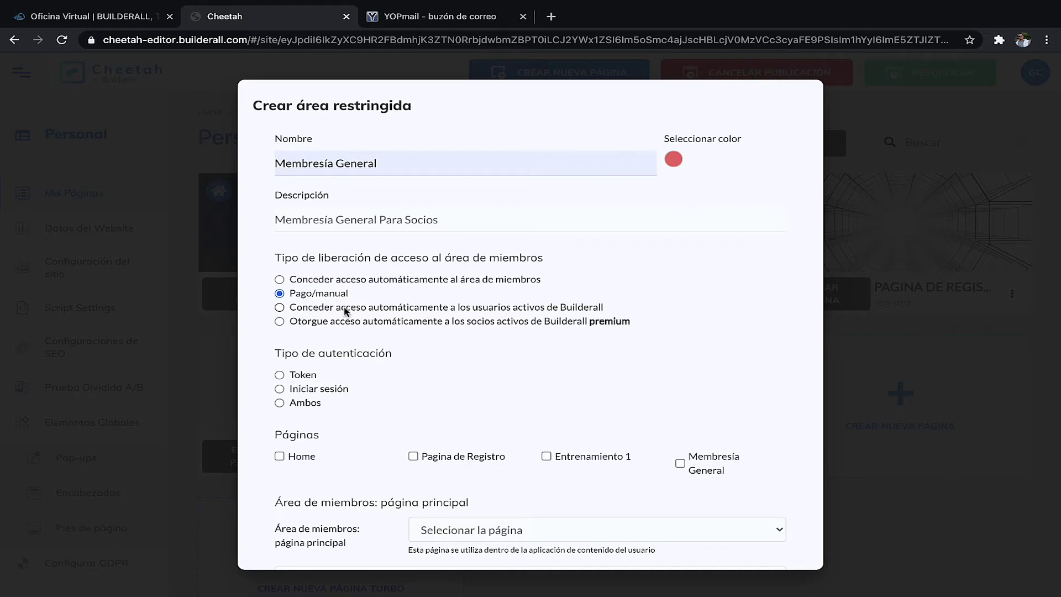
- Try the Builderall-users access option, then settle on automatic members-area access
{"action": "left_click", "coordinate": [328, 308]}
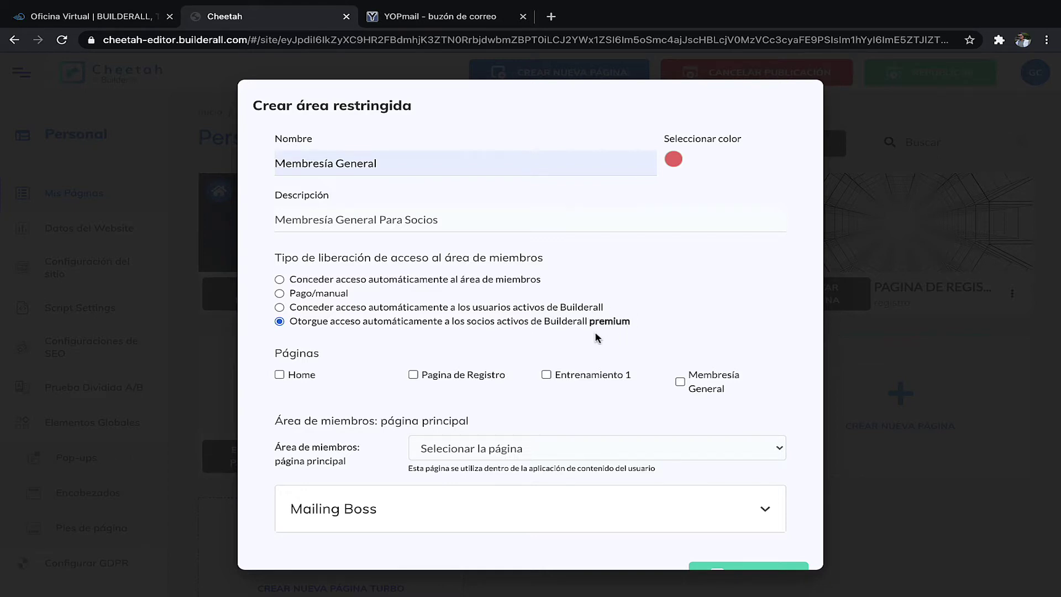
{"action": "left_click", "coordinate": [308, 284]}
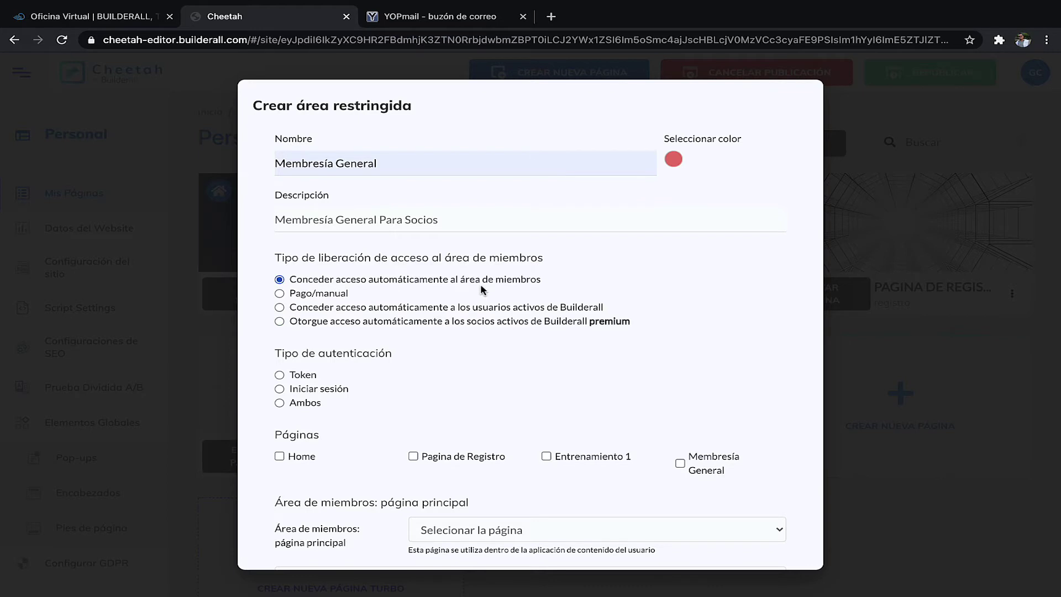
{"action": "scroll", "coordinate": [496, 348], "scroll_direction": "down", "scroll_amount": 1}
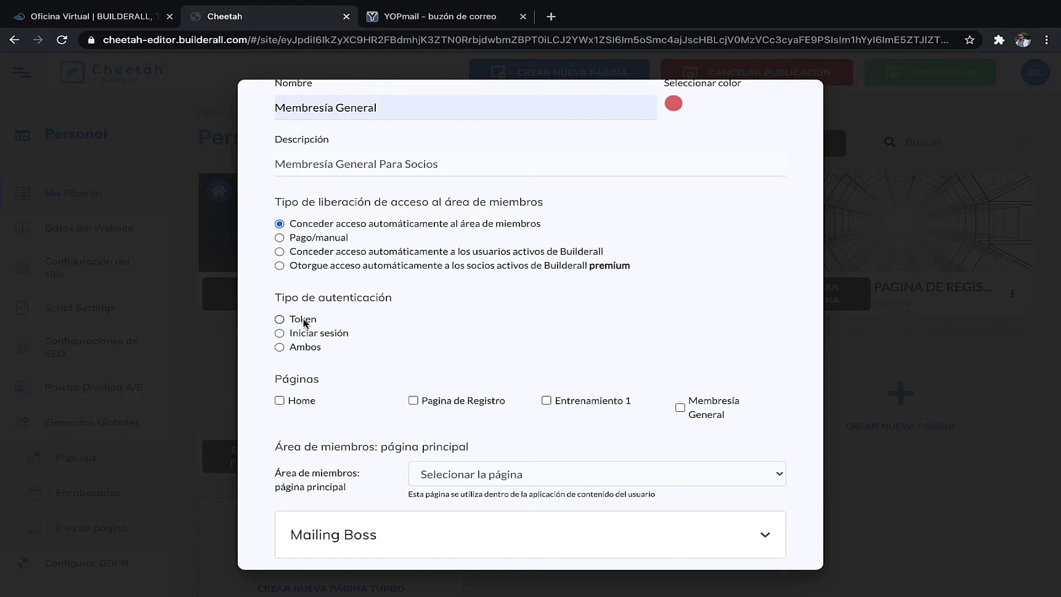
- Try token authentication, cancel the new token, and use Iniciar sesión login instead
{"action": "left_click", "coordinate": [280, 319]}
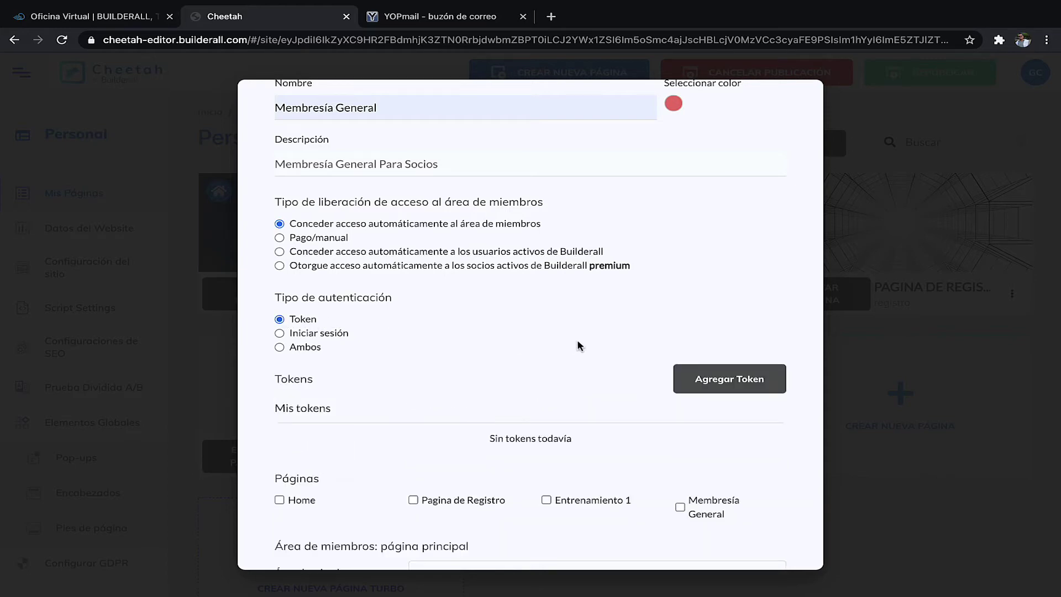
{"action": "left_click", "coordinate": [737, 376]}
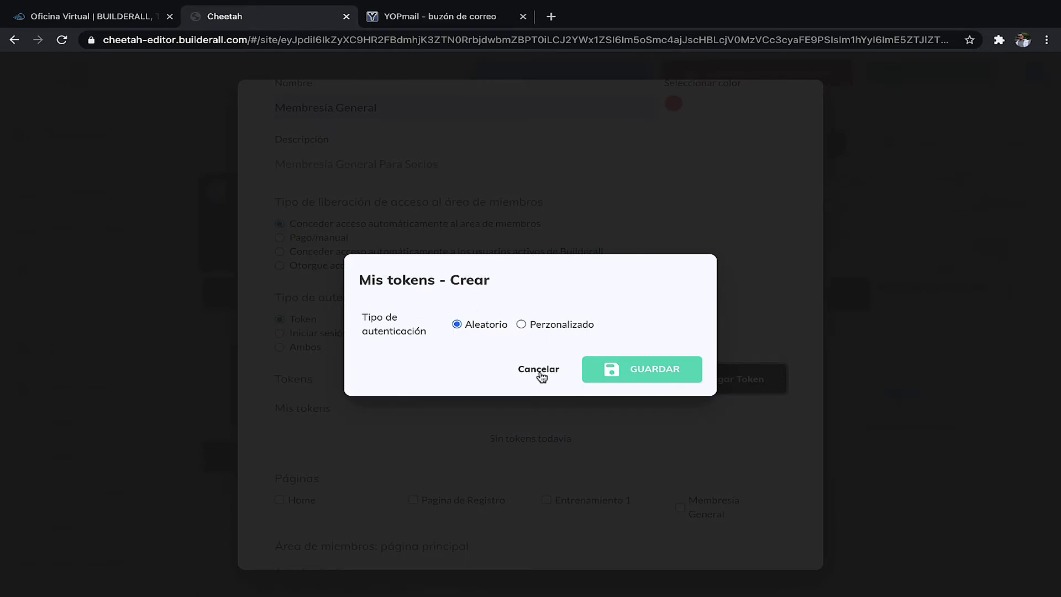
{"action": "left_click", "coordinate": [540, 370]}
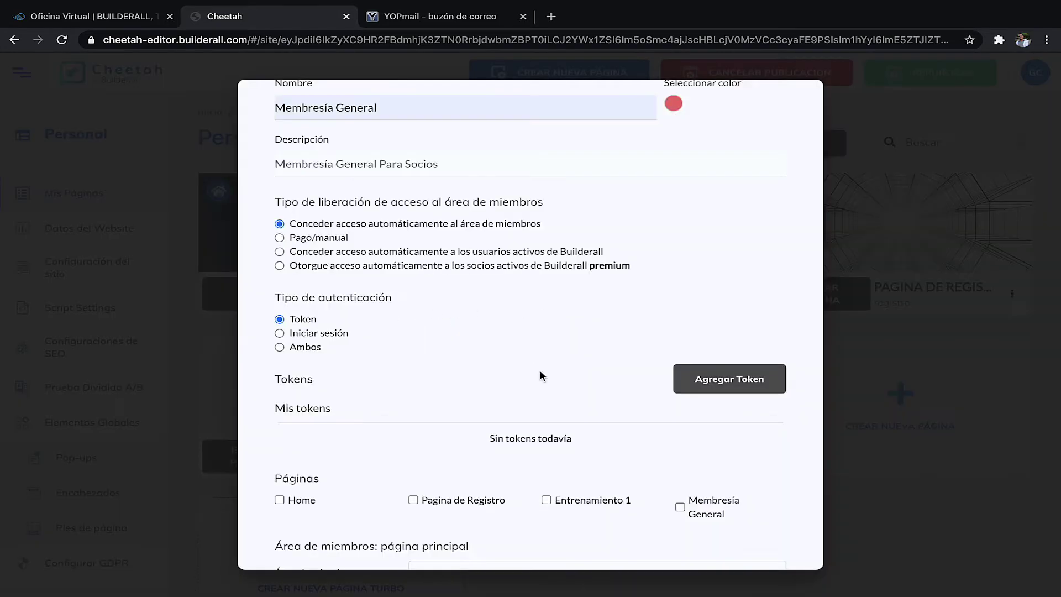
{"action": "left_click", "coordinate": [298, 335]}
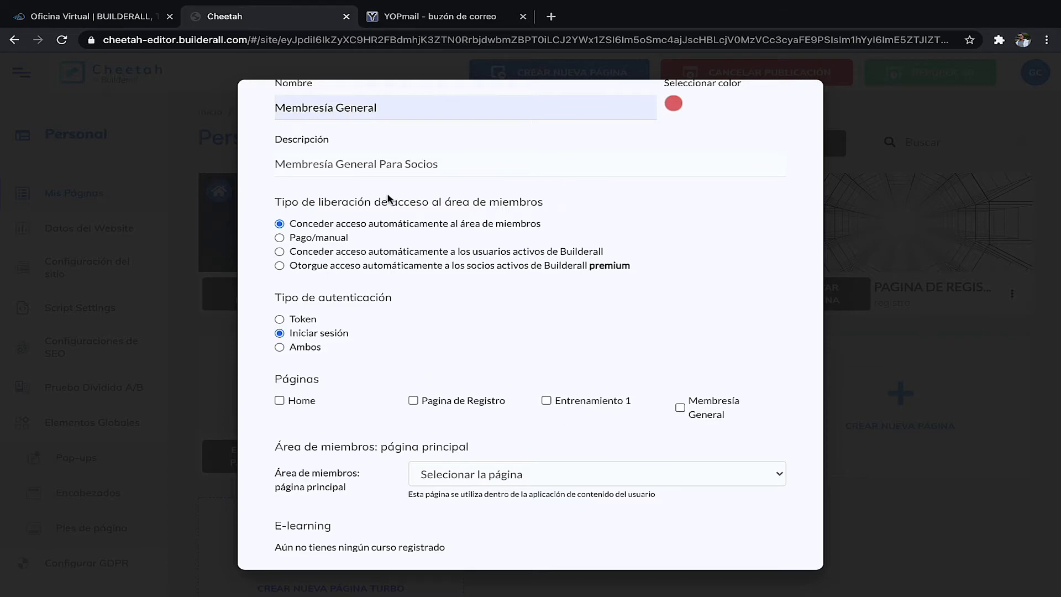
- Include Entrenamiento 1 and Membresía General, with Membresía General as the area's main page
{"action": "scroll", "coordinate": [380, 223], "scroll_direction": "up", "scroll_amount": 1}
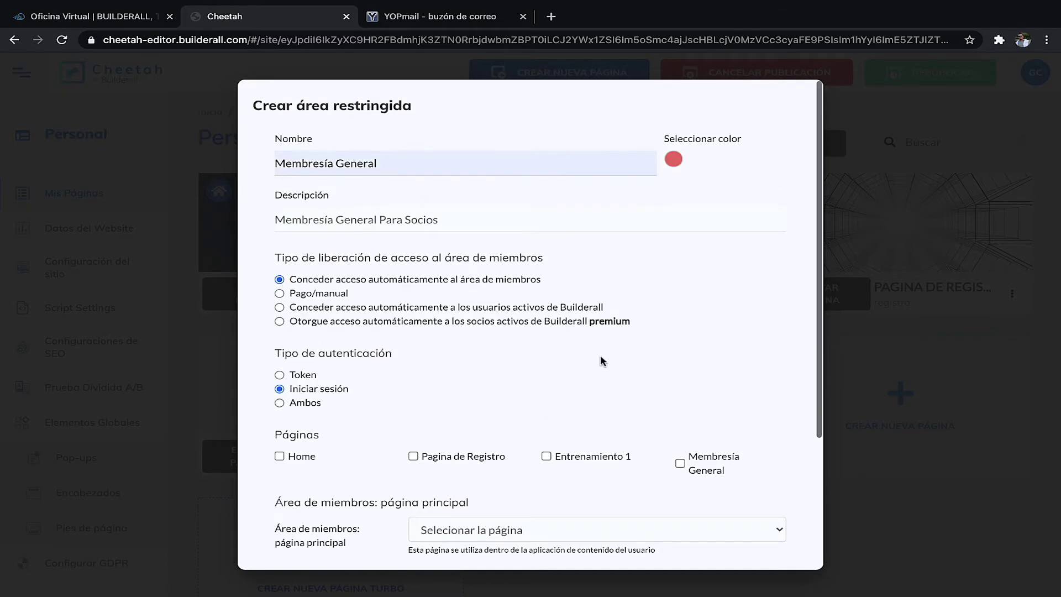
{"action": "scroll", "coordinate": [681, 302], "scroll_direction": "down", "scroll_amount": 3}
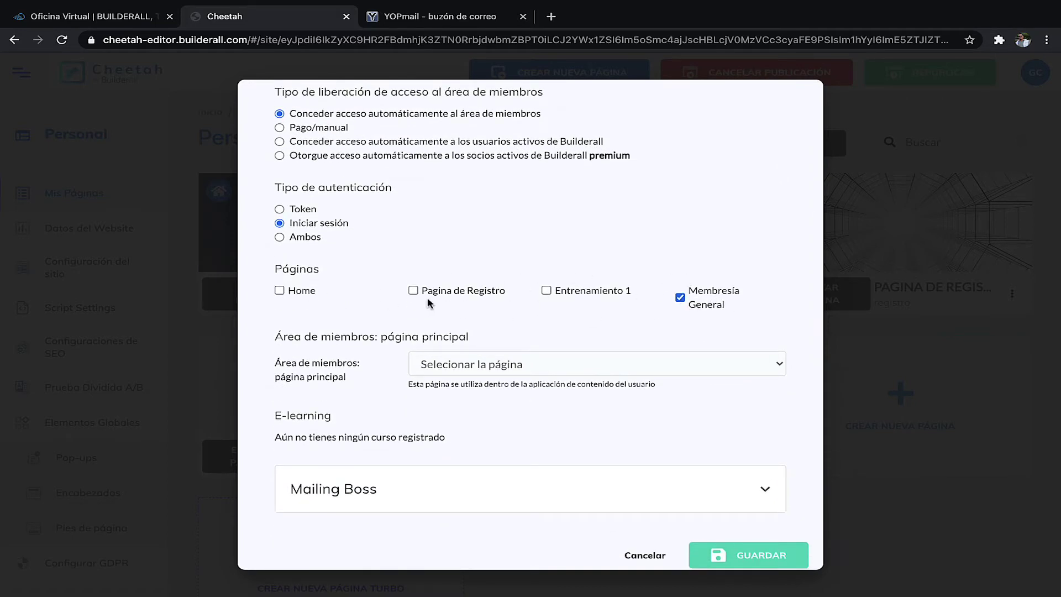
{"action": "left_click", "coordinate": [547, 291]}
{"action": "left_click", "coordinate": [502, 366]}
{"action": "left_click", "coordinate": [556, 332]}
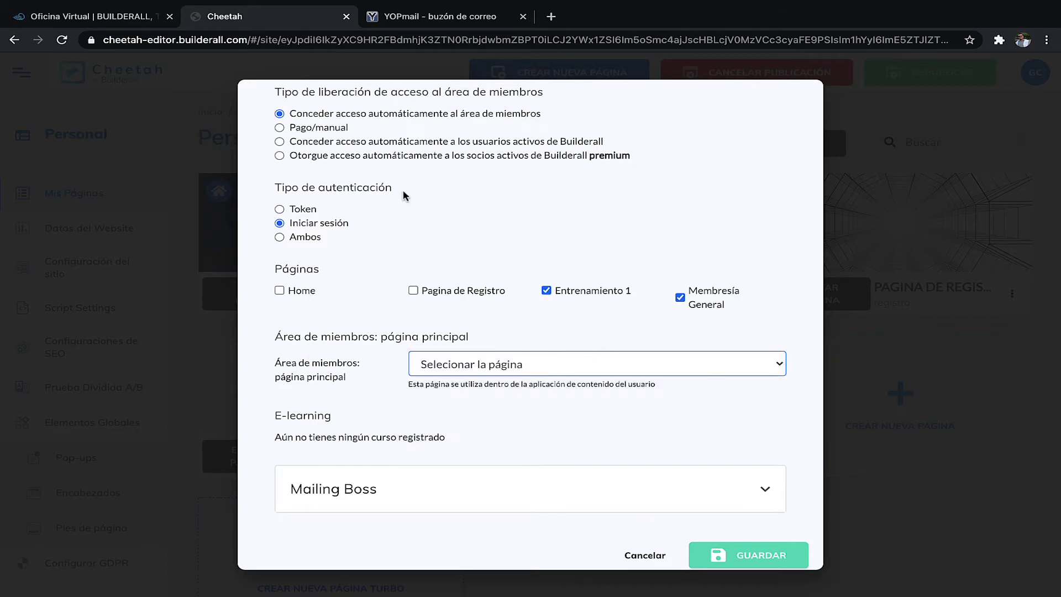
{"action": "left_click", "coordinate": [496, 365]}
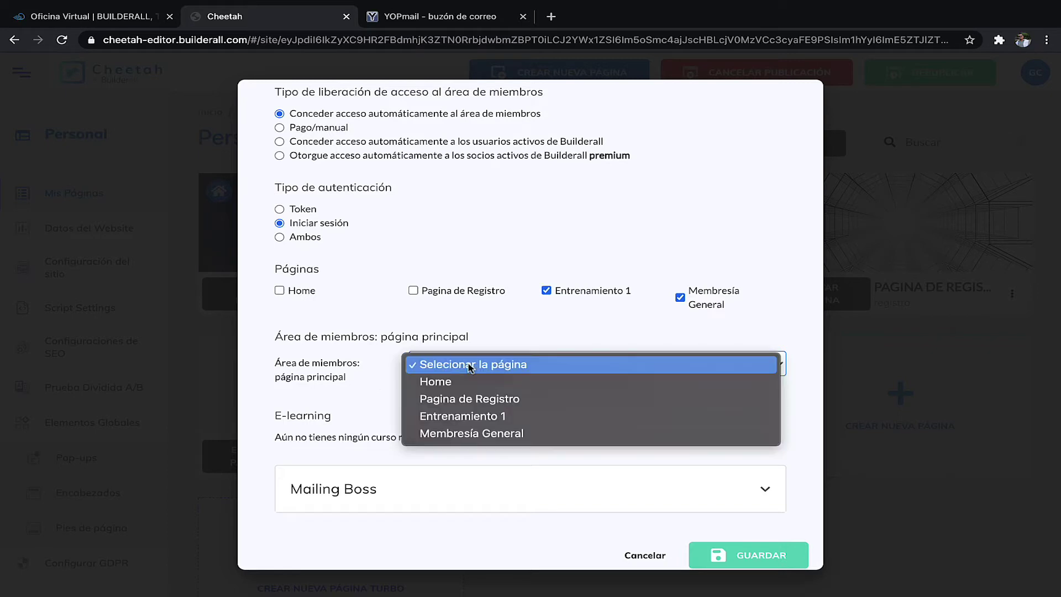
{"action": "left_click", "coordinate": [474, 436]}
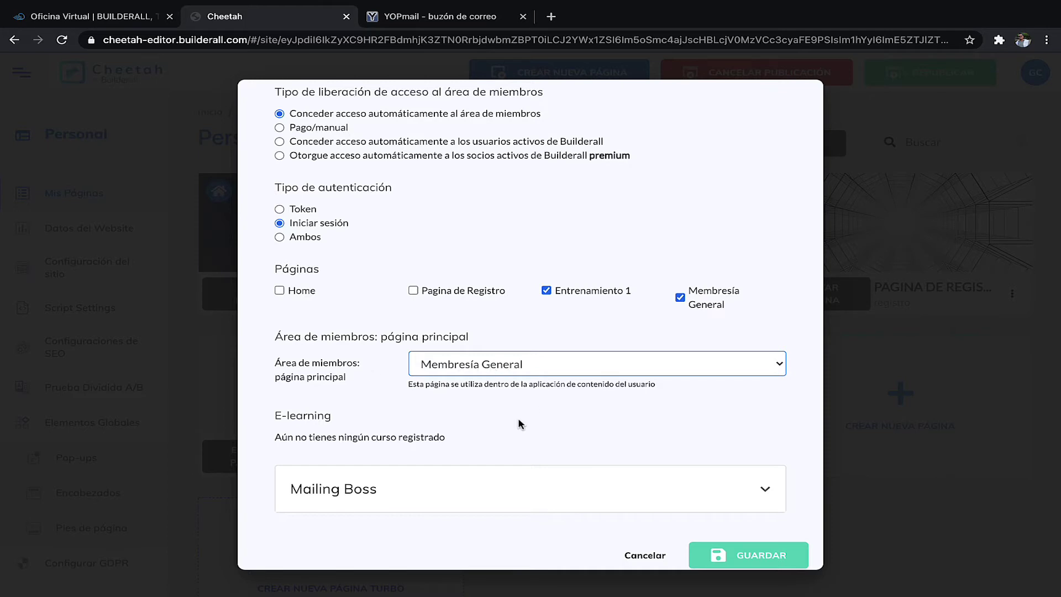
- Leave the Mailing Boss list unset and save the restricted area with GUARDAR
{"action": "scroll", "coordinate": [520, 431], "scroll_direction": "down", "scroll_amount": 1}
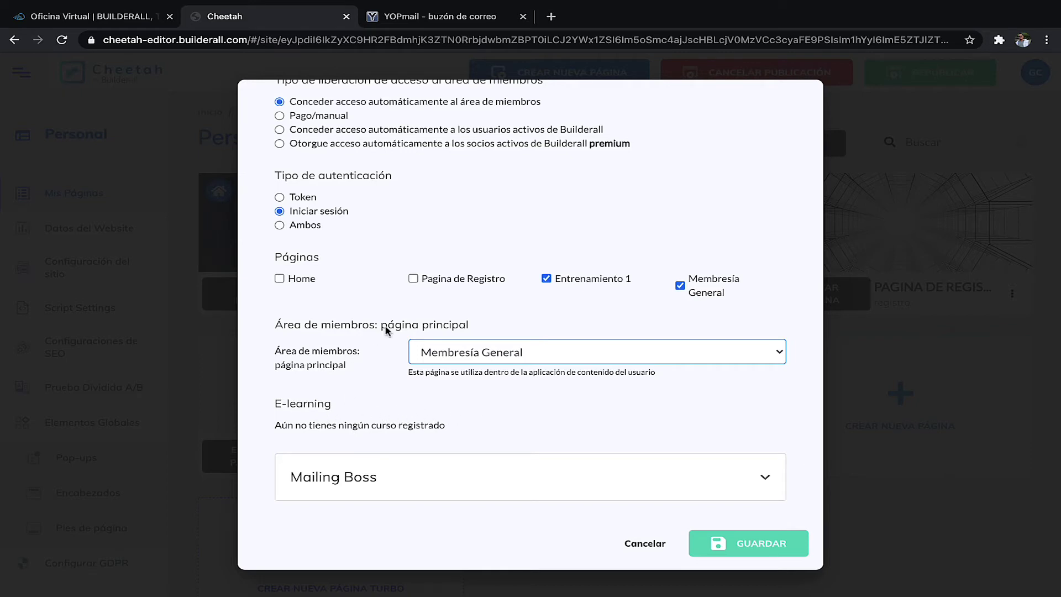
{"action": "scroll", "coordinate": [418, 199], "scroll_direction": "up", "scroll_amount": 3}
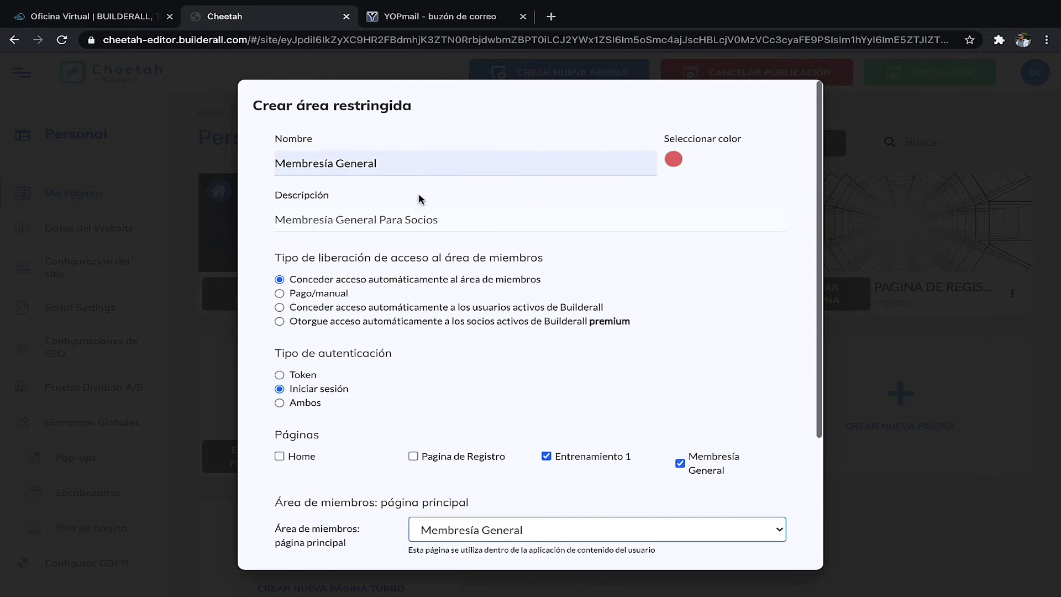
{"action": "scroll", "coordinate": [409, 265], "scroll_direction": "down", "scroll_amount": 3}
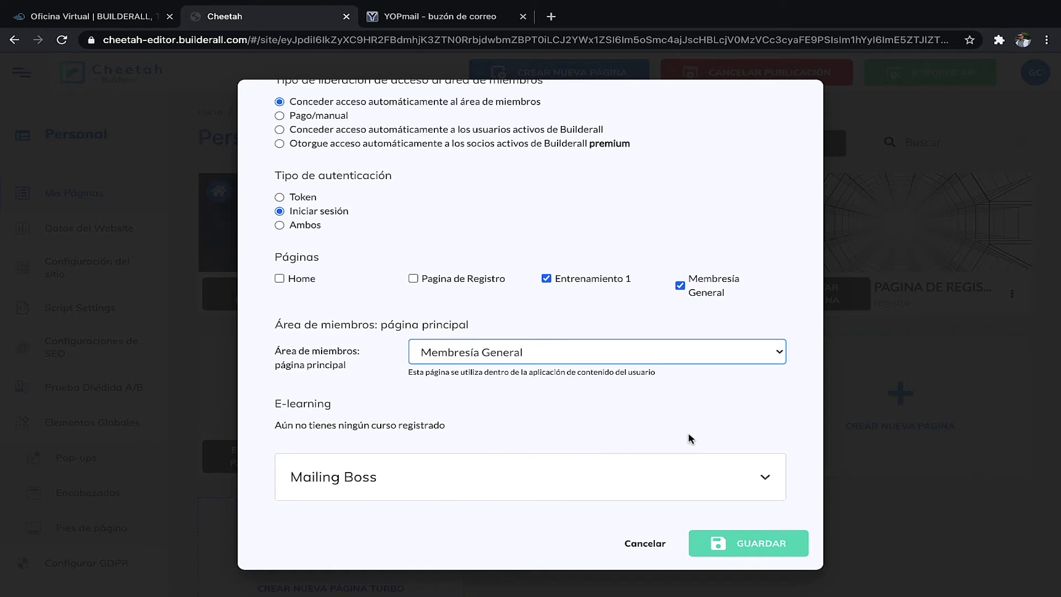
{"action": "left_click", "coordinate": [768, 480]}
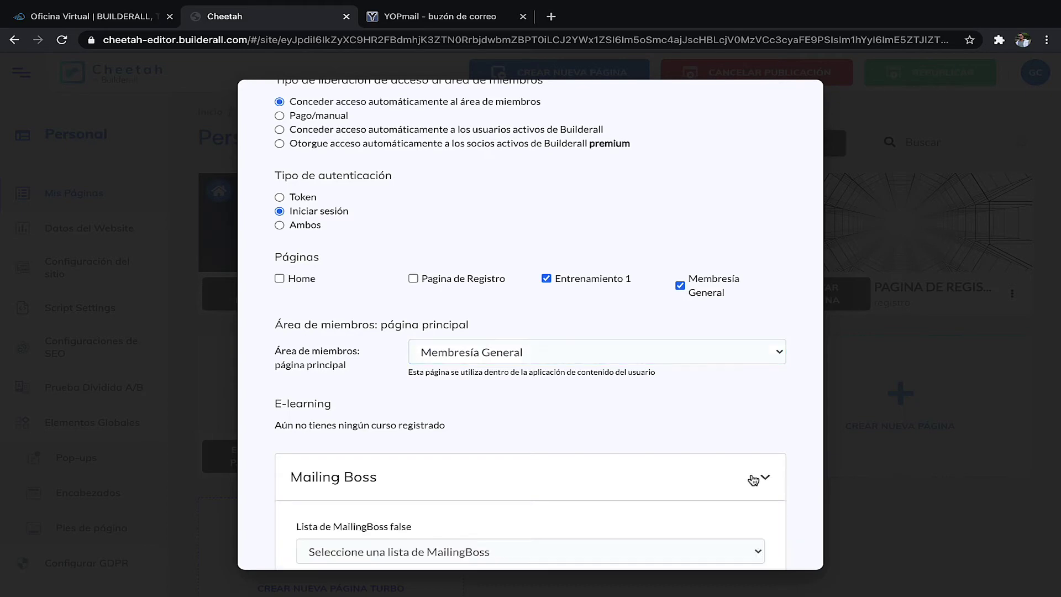
{"action": "scroll", "coordinate": [774, 412], "scroll_direction": "down", "scroll_amount": 3}
{"action": "left_click", "coordinate": [553, 419]}
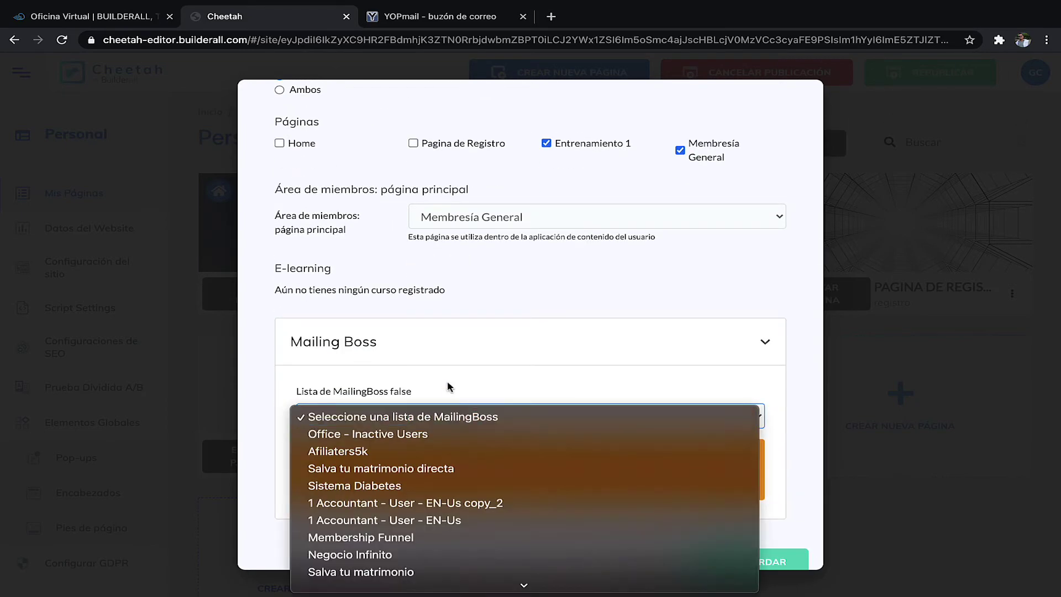
{"action": "left_click", "coordinate": [550, 304]}
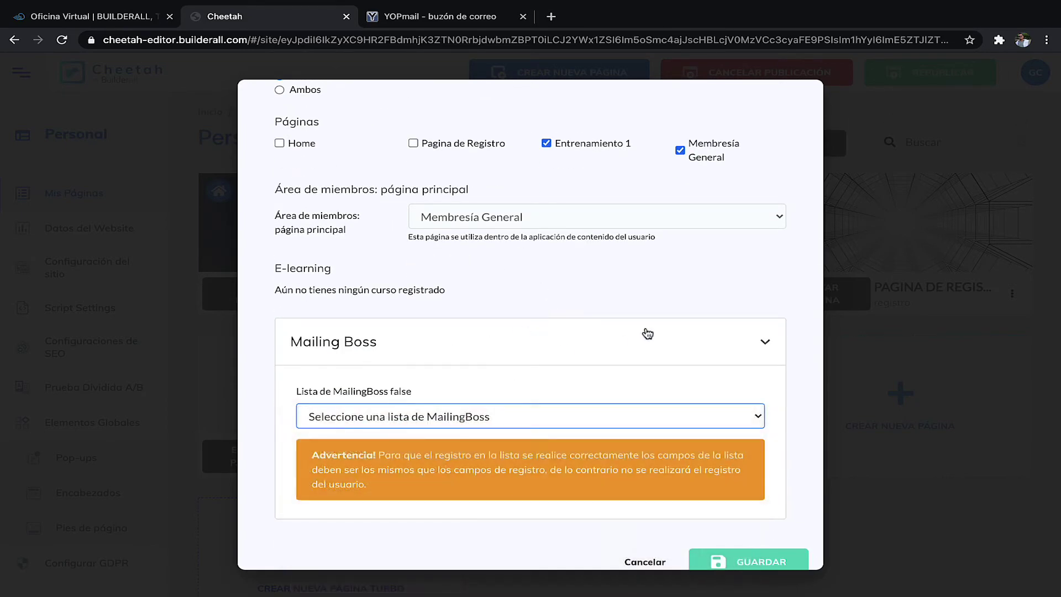
{"action": "left_click", "coordinate": [764, 346]}
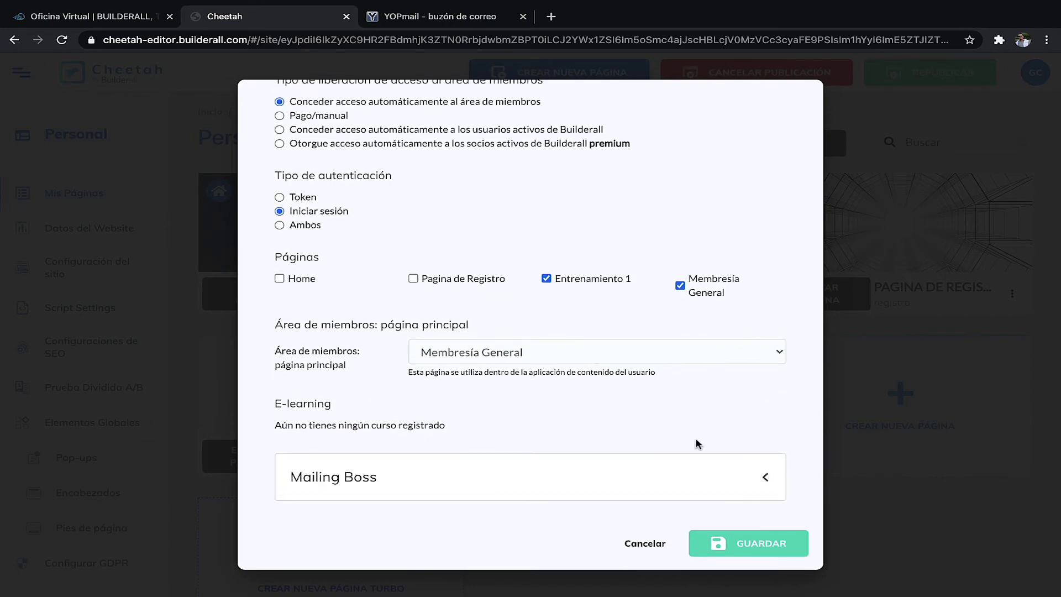
{"action": "left_click", "coordinate": [758, 553]}
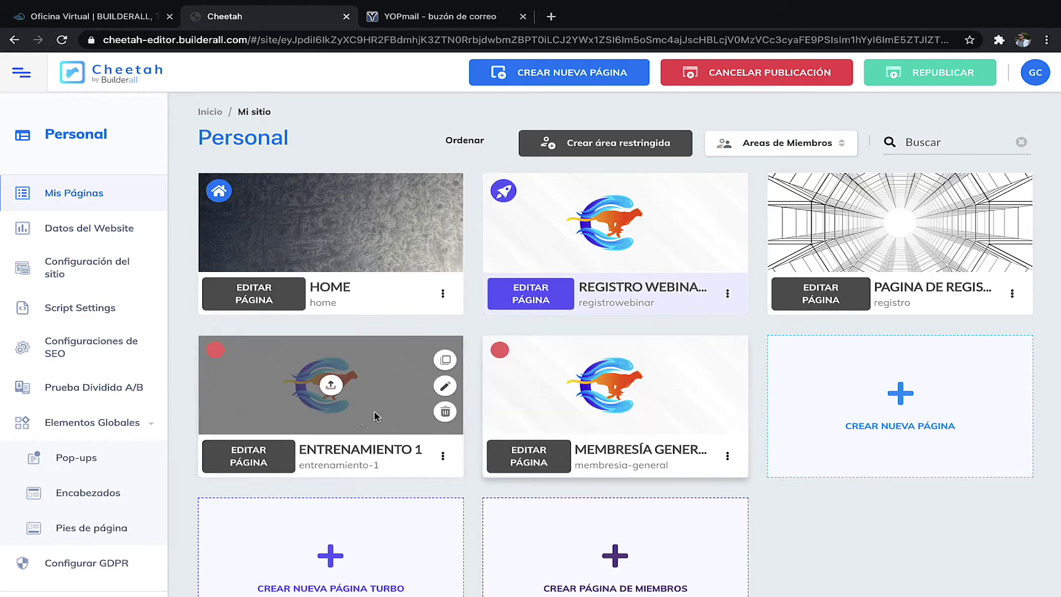
- Open the live membresia-general page via Ir al sitio web on its card
{"action": "scroll", "coordinate": [756, 502], "scroll_direction": "down", "scroll_amount": 1}
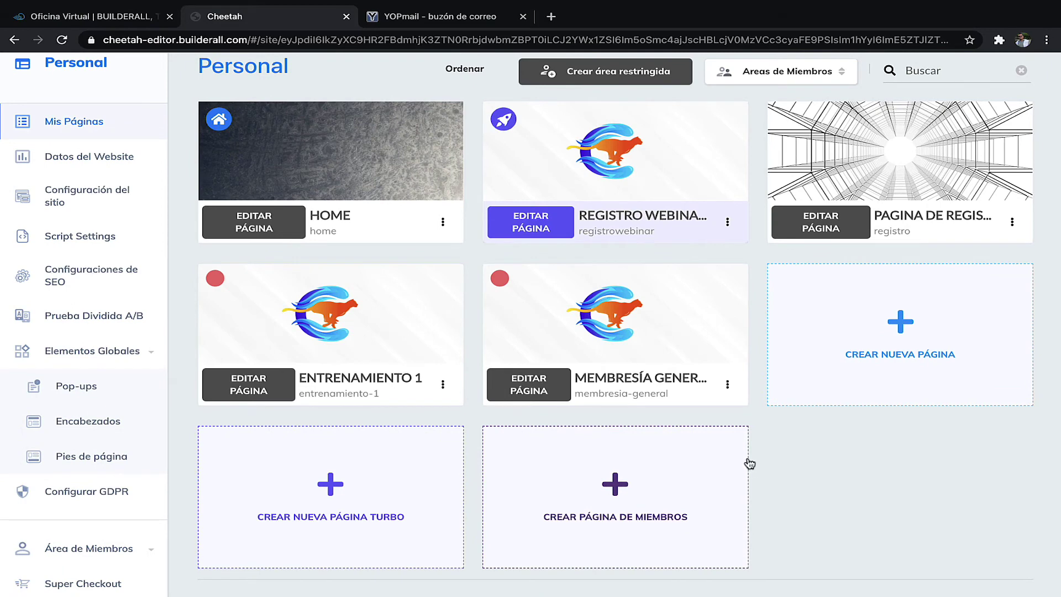
{"action": "scroll", "coordinate": [65, 464], "scroll_direction": "down", "scroll_amount": 2}
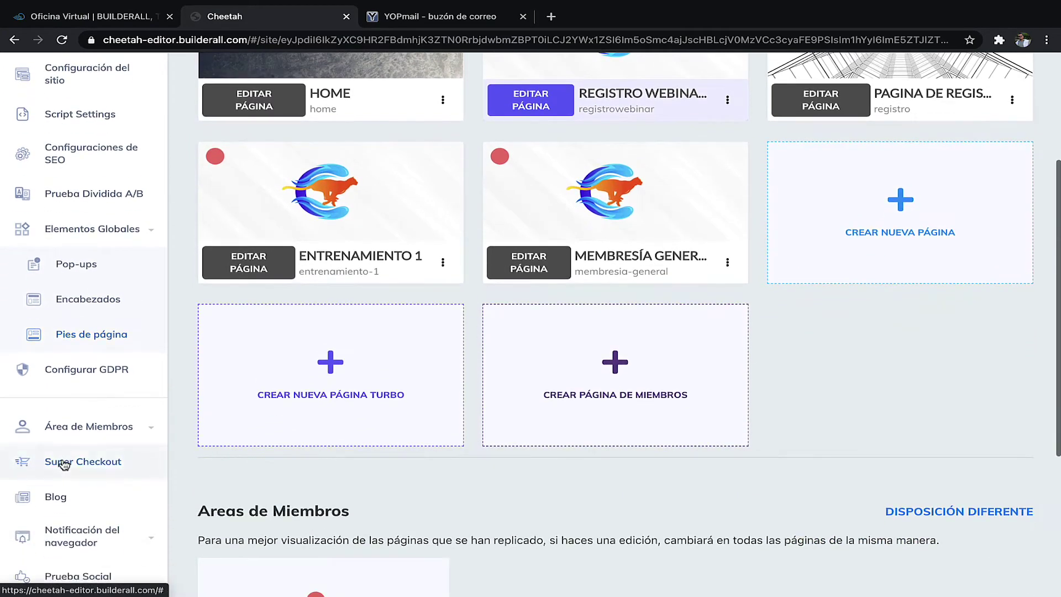
{"action": "left_click", "coordinate": [95, 437]}
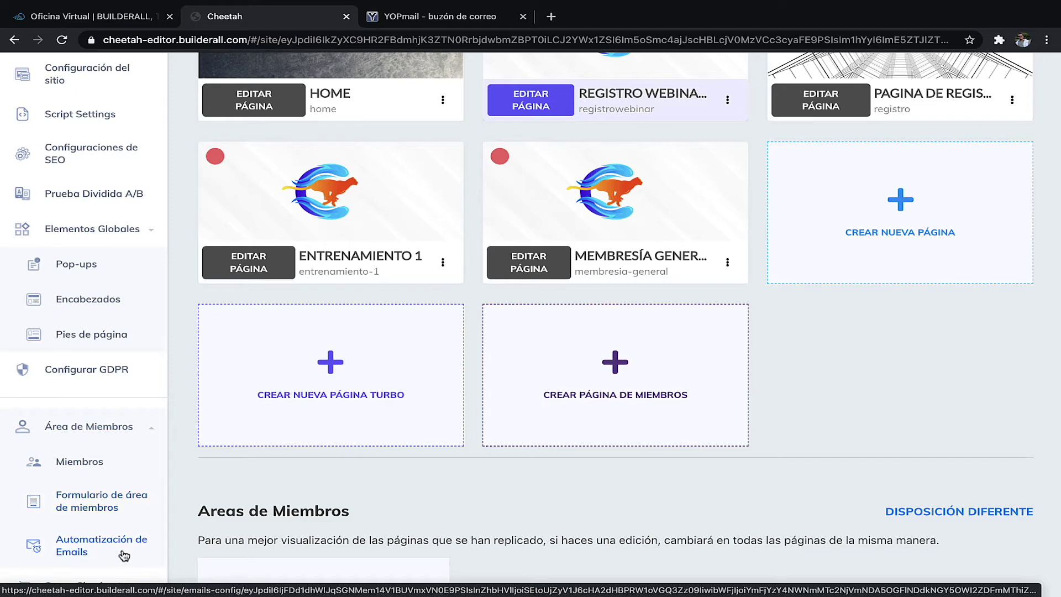
{"action": "scroll", "coordinate": [750, 322], "scroll_direction": "up", "scroll_amount": 1}
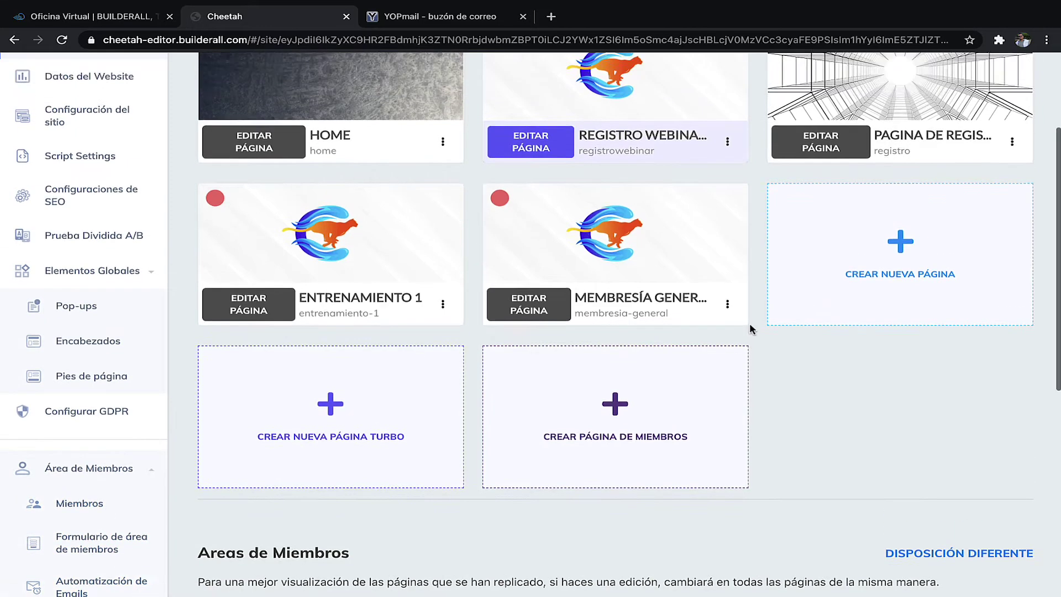
{"action": "left_click", "coordinate": [728, 328]}
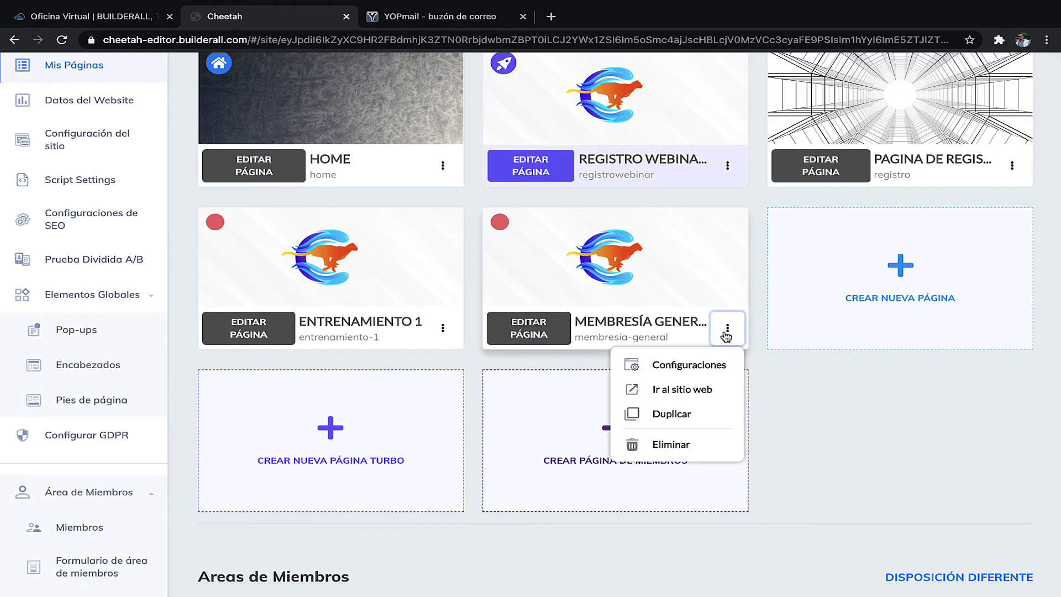
{"action": "left_click", "coordinate": [682, 390]}
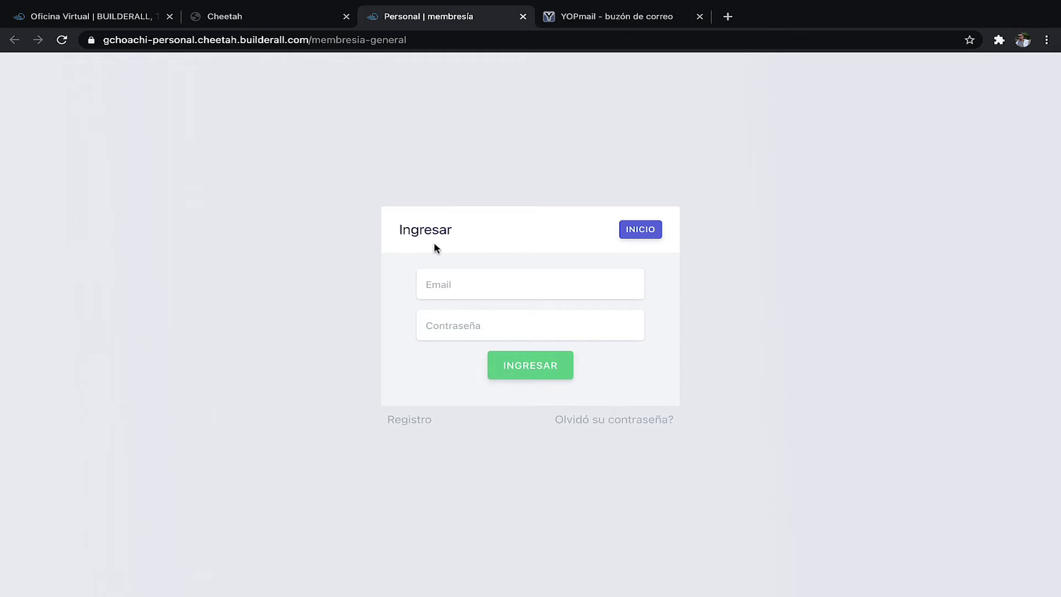
- Switch the member login card to the Registro sign-up form
{"action": "left_click", "coordinate": [452, 295]}
{"action": "left_click", "coordinate": [387, 307]}
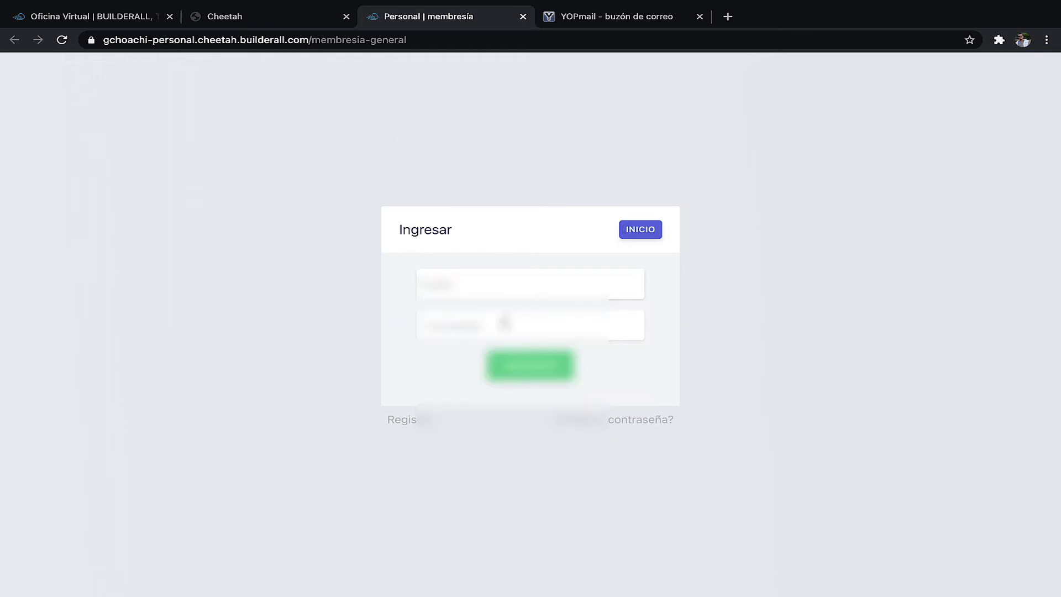
{"action": "left_click", "coordinate": [468, 324]}
{"action": "left_click", "coordinate": [360, 296]}
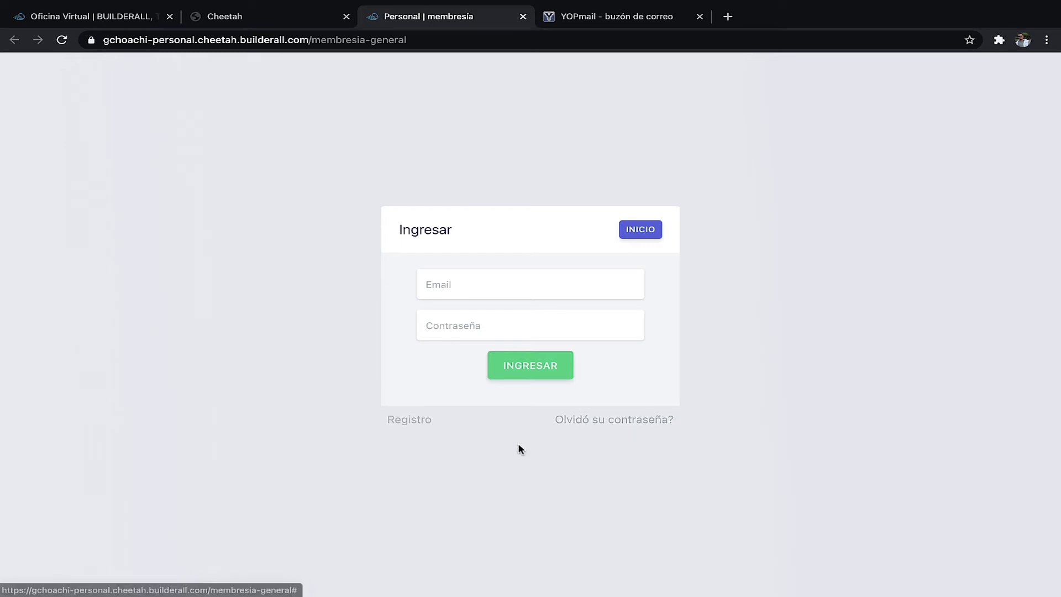
{"action": "left_click", "coordinate": [407, 423]}
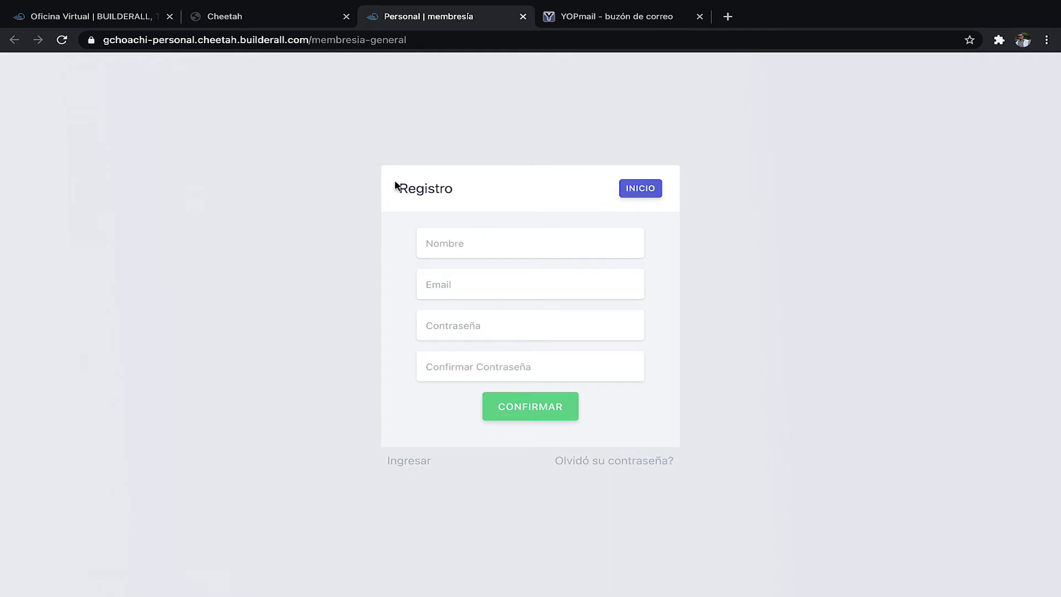
- Check the editor's Miembros list, then return to the Registro form's Nombre field
{"action": "left_click", "coordinate": [263, 16]}
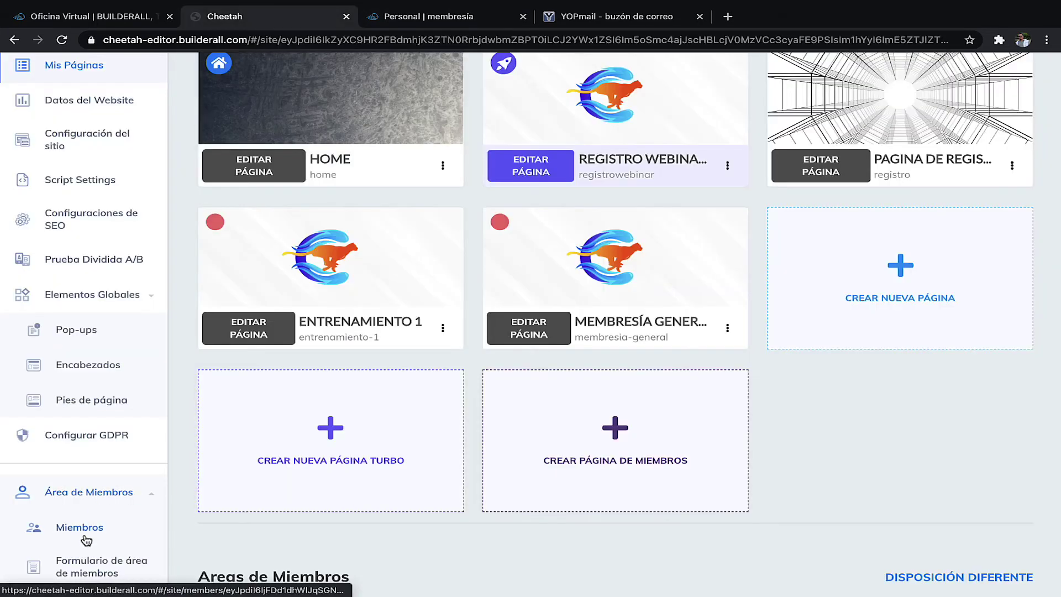
{"action": "left_click", "coordinate": [84, 542]}
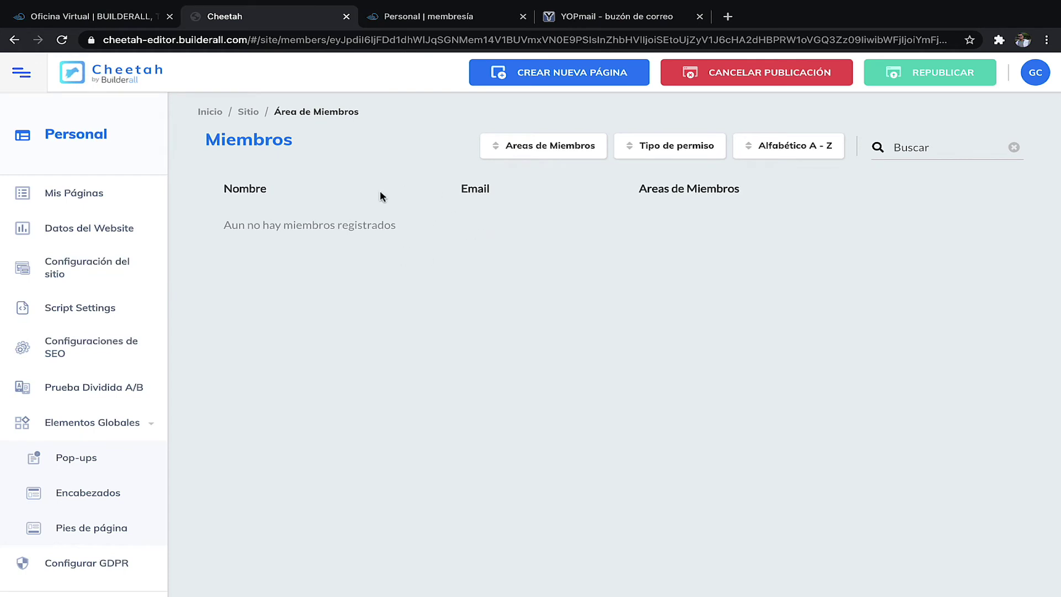
{"action": "left_click", "coordinate": [440, 14]}
{"action": "left_click", "coordinate": [529, 241]}
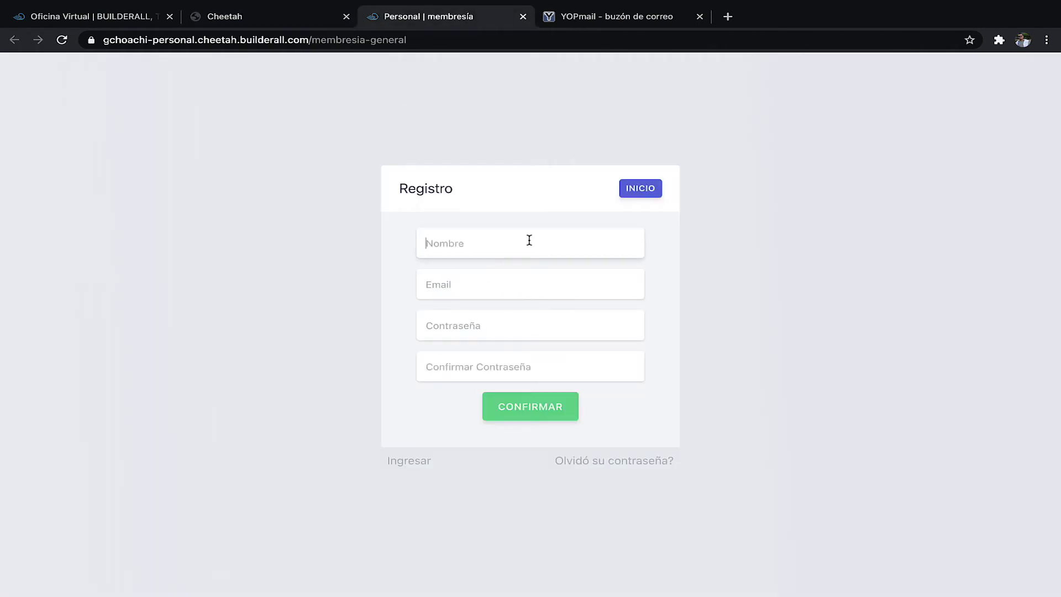
- Register a test member with a name, YOPmail address and password, declining Chrome's password save
{"action": "type", "text": "Gustavo"}
{"action": "key", "text": "Tab"}
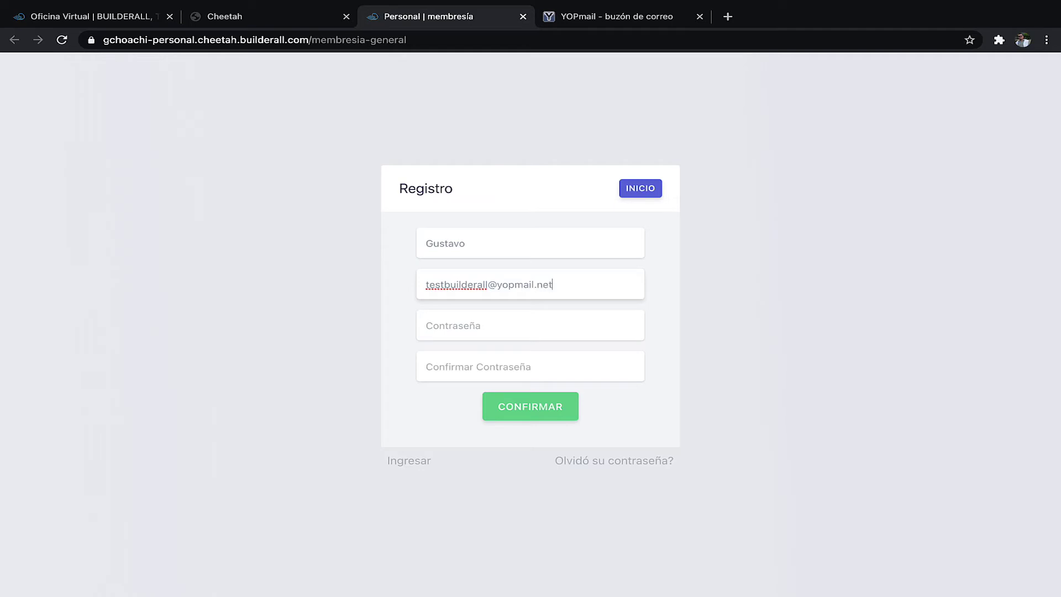
{"action": "left_click", "coordinate": [426, 326]}
{"action": "type", "text": "123"}
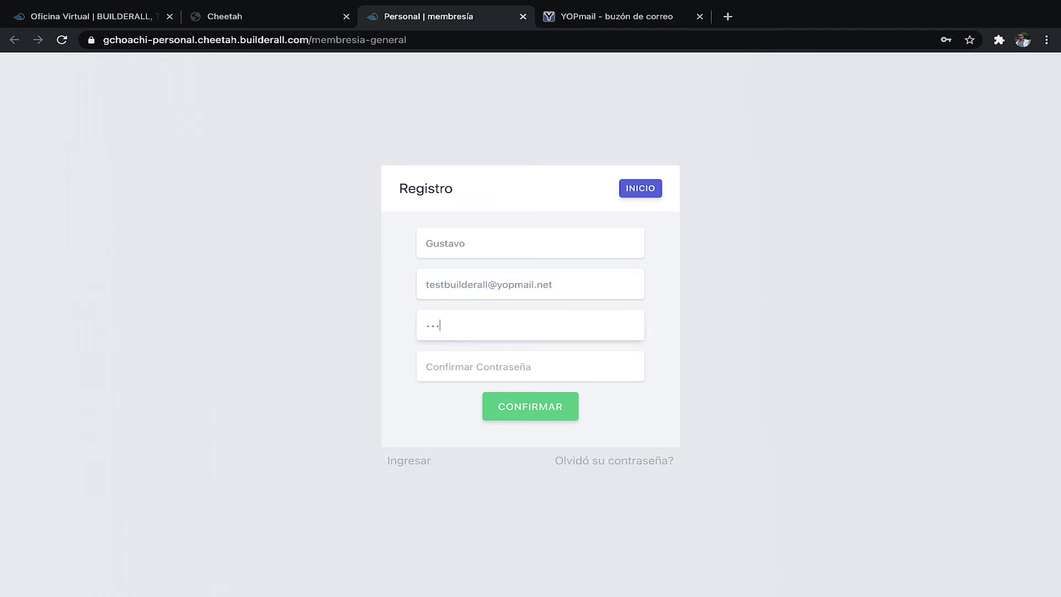
{"action": "left_click", "coordinate": [467, 371]}
{"action": "type", "text": "123"}
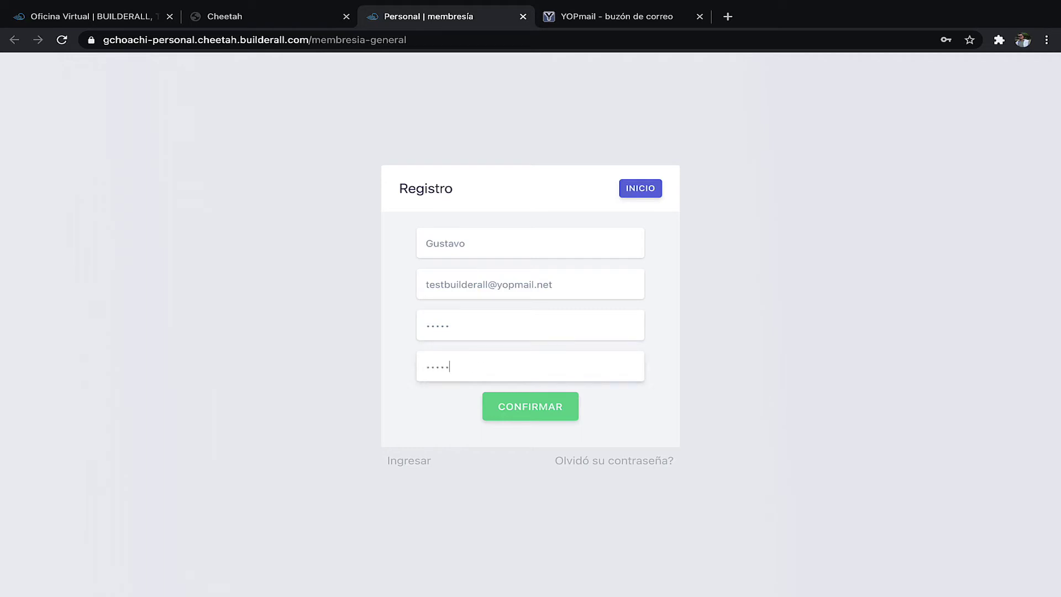
{"action": "left_click", "coordinate": [533, 412]}
{"action": "left_click", "coordinate": [876, 259]}
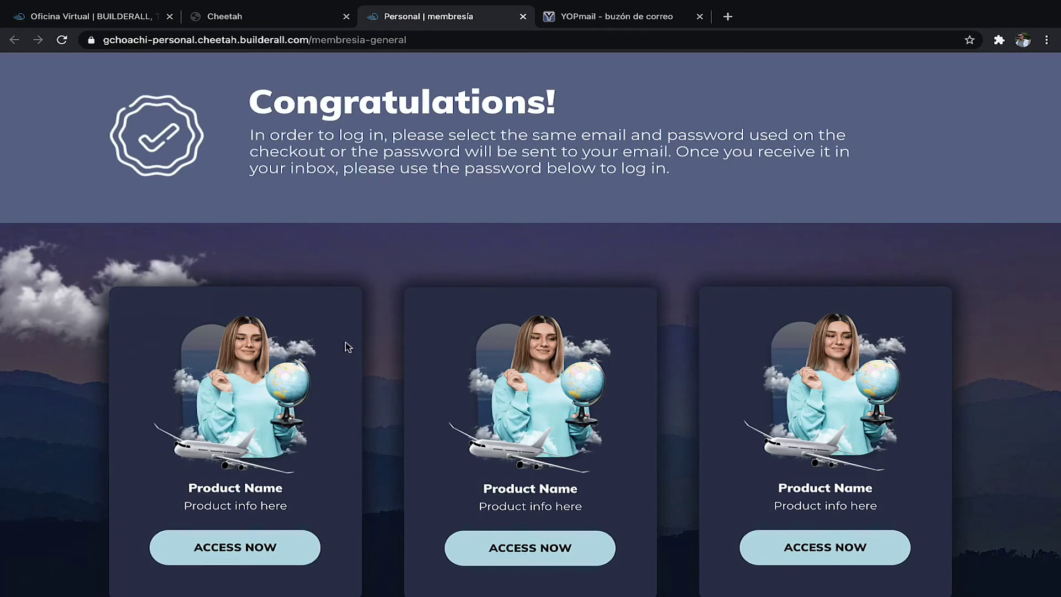
{"action": "scroll", "coordinate": [363, 410], "scroll_direction": "down", "scroll_amount": 7}
{"action": "scroll", "coordinate": [363, 410], "scroll_direction": "up", "scroll_amount": 7}
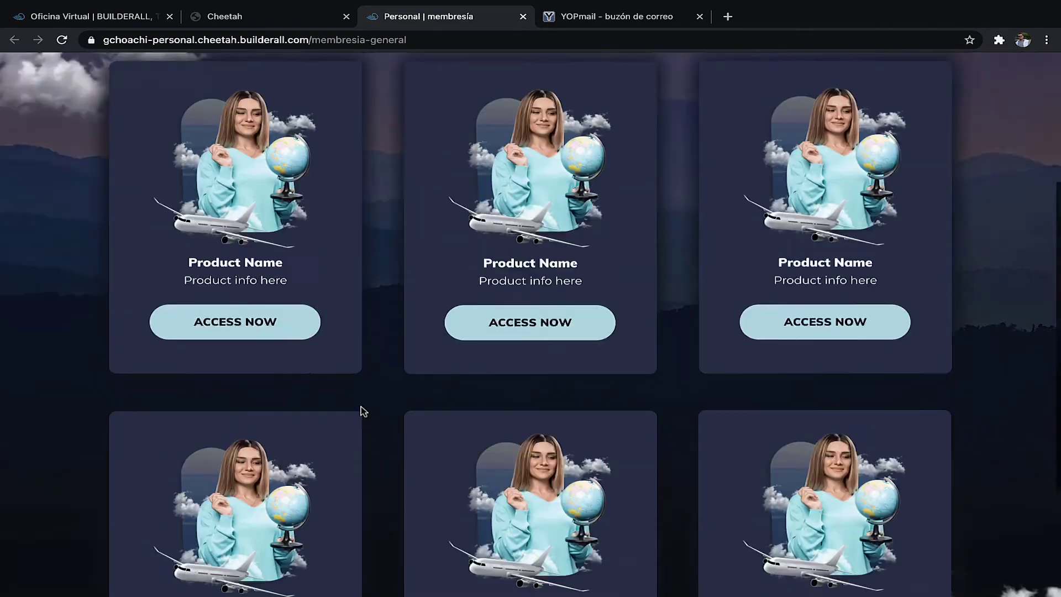
{"action": "scroll", "coordinate": [400, 394], "scroll_direction": "down", "scroll_amount": 7}
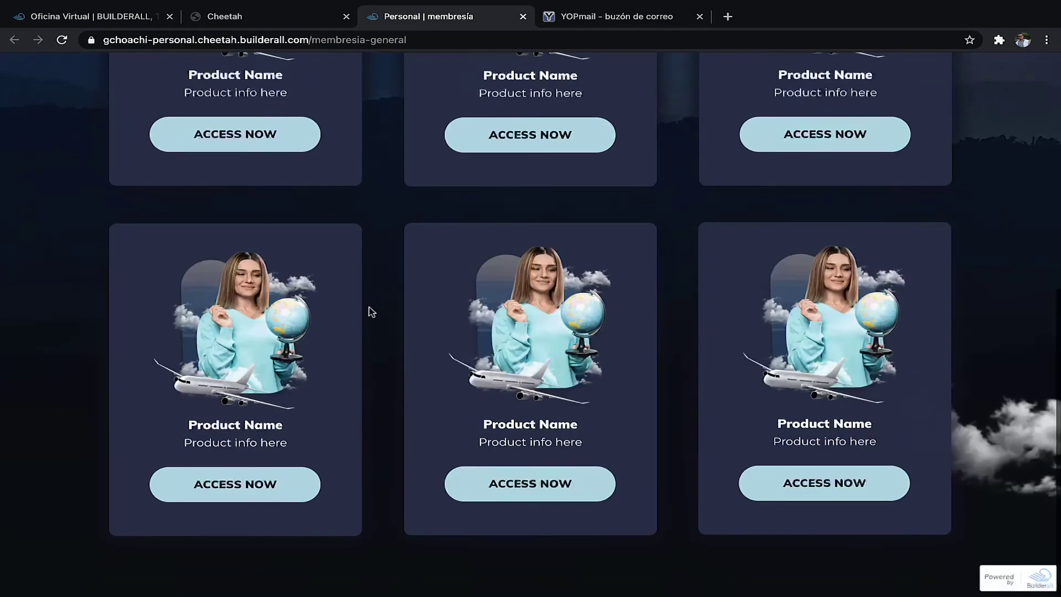
{"action": "scroll", "coordinate": [367, 308], "scroll_direction": "up", "scroll_amount": 7}
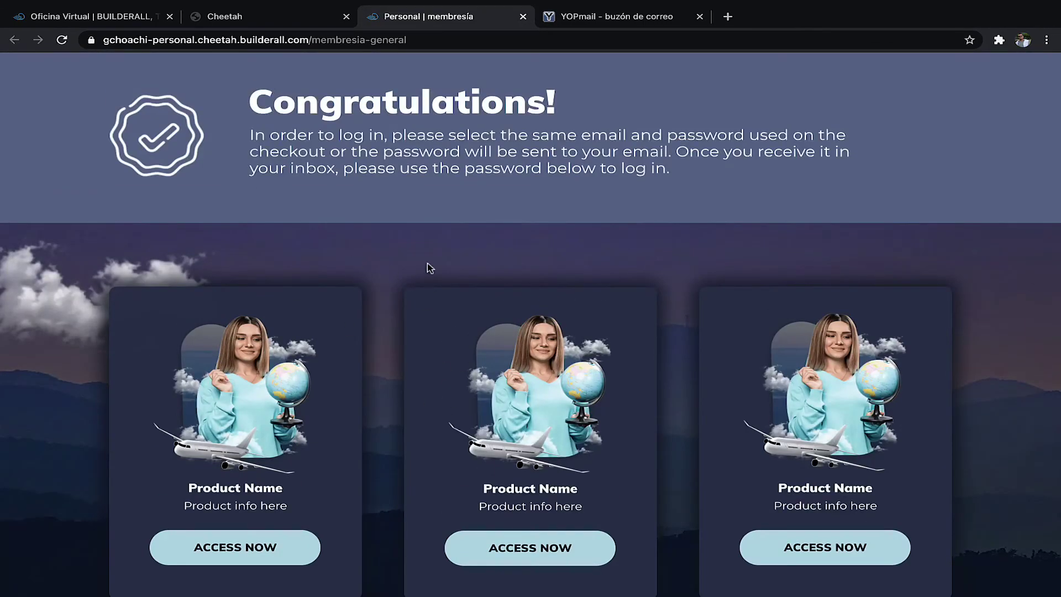
{"action": "scroll", "coordinate": [379, 450], "scroll_direction": "down", "scroll_amount": 7}
{"action": "scroll", "coordinate": [379, 450], "scroll_direction": "up", "scroll_amount": 7}
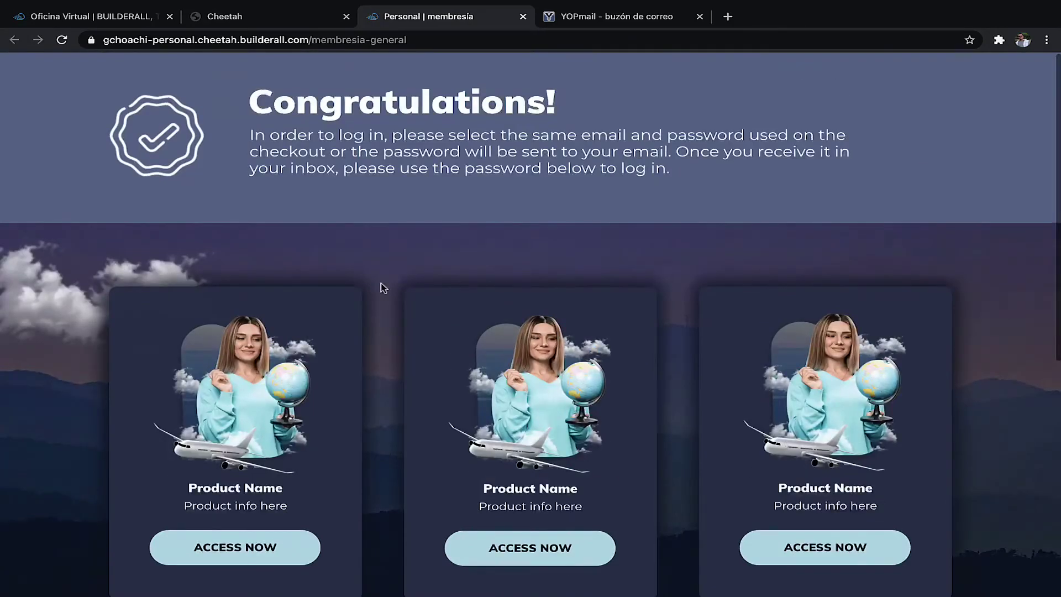
{"action": "scroll", "coordinate": [361, 334], "scroll_direction": "down", "scroll_amount": 7}
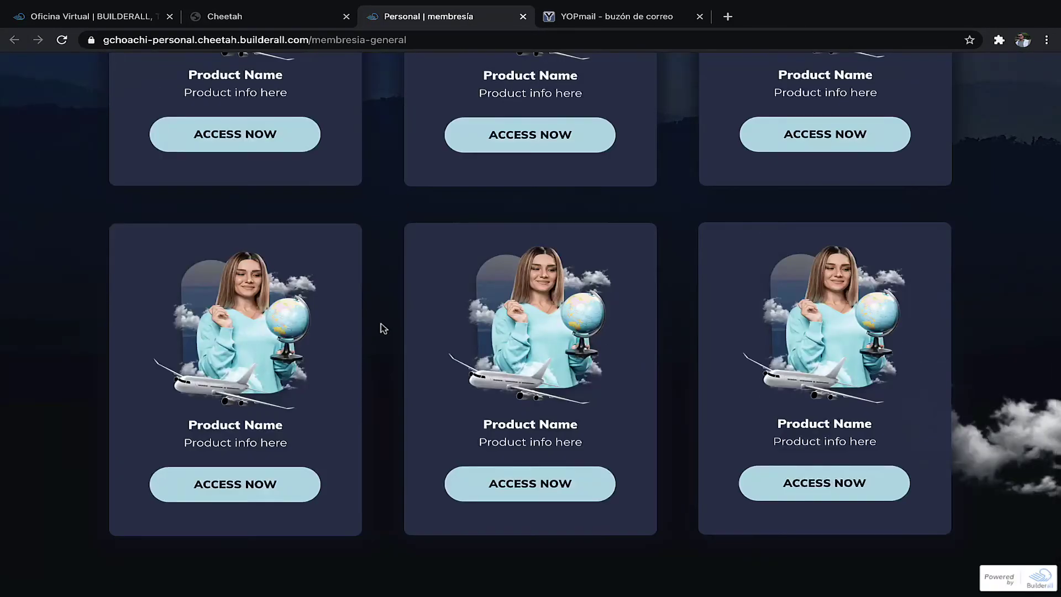
{"action": "scroll", "coordinate": [379, 327], "scroll_direction": "up", "scroll_amount": 7}
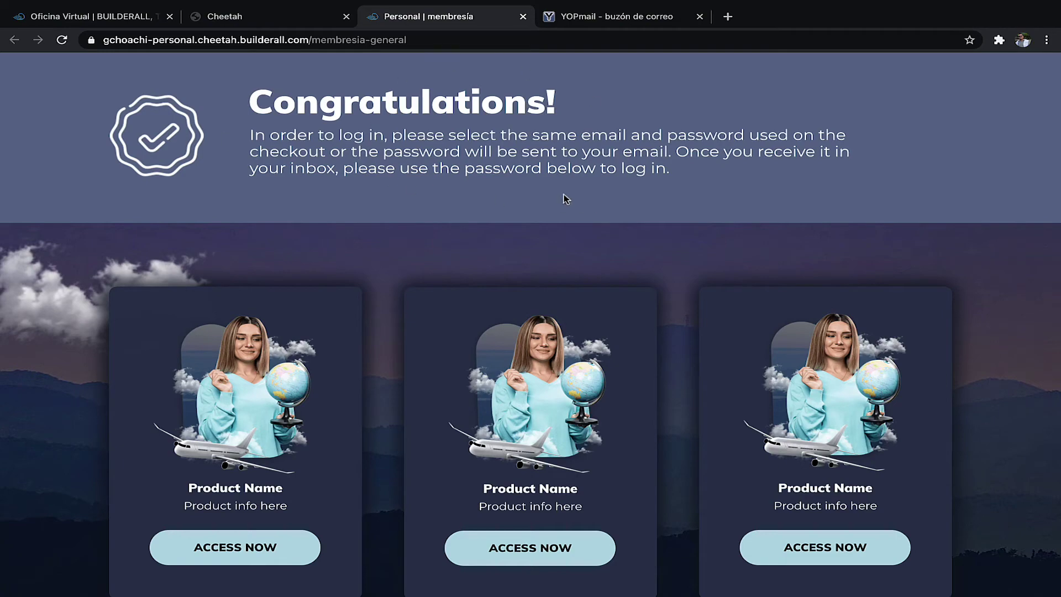
{"action": "scroll", "coordinate": [400, 407], "scroll_direction": "down", "scroll_amount": 7}
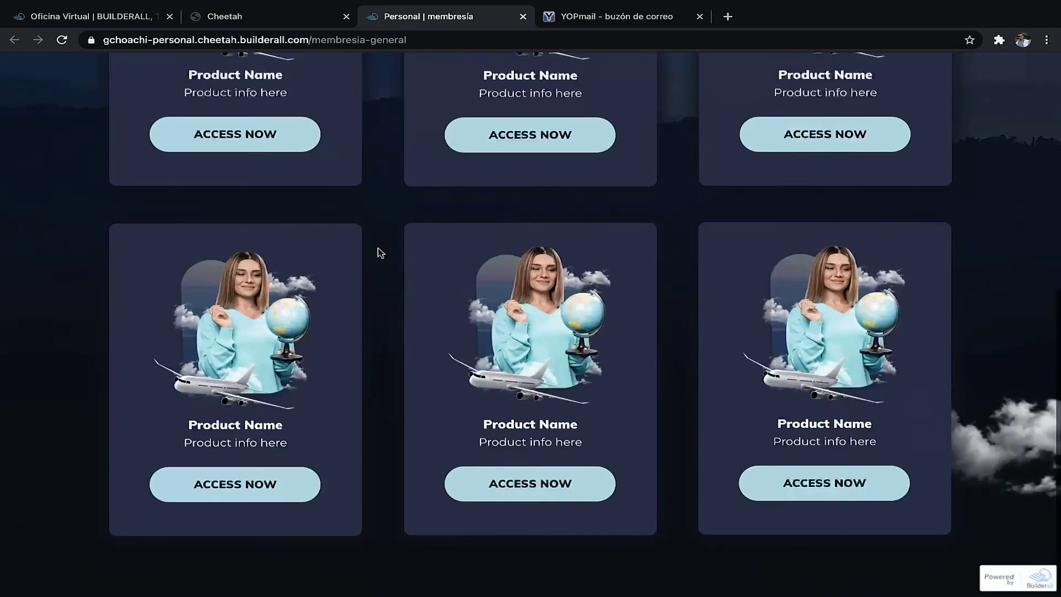
{"action": "scroll", "coordinate": [400, 393], "scroll_direction": "up", "scroll_amount": 7}
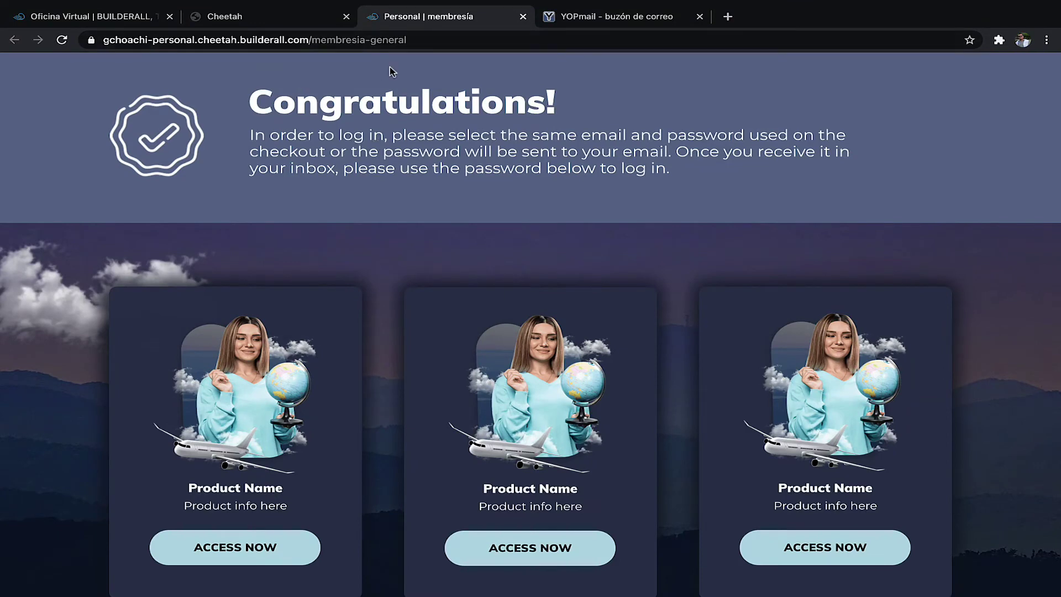
{"action": "left_click", "coordinate": [608, 17]}
- Refresh the YOPmail inbox and open the Personal welcome email, highlighting the member's login details
{"action": "left_click", "coordinate": [176, 126]}
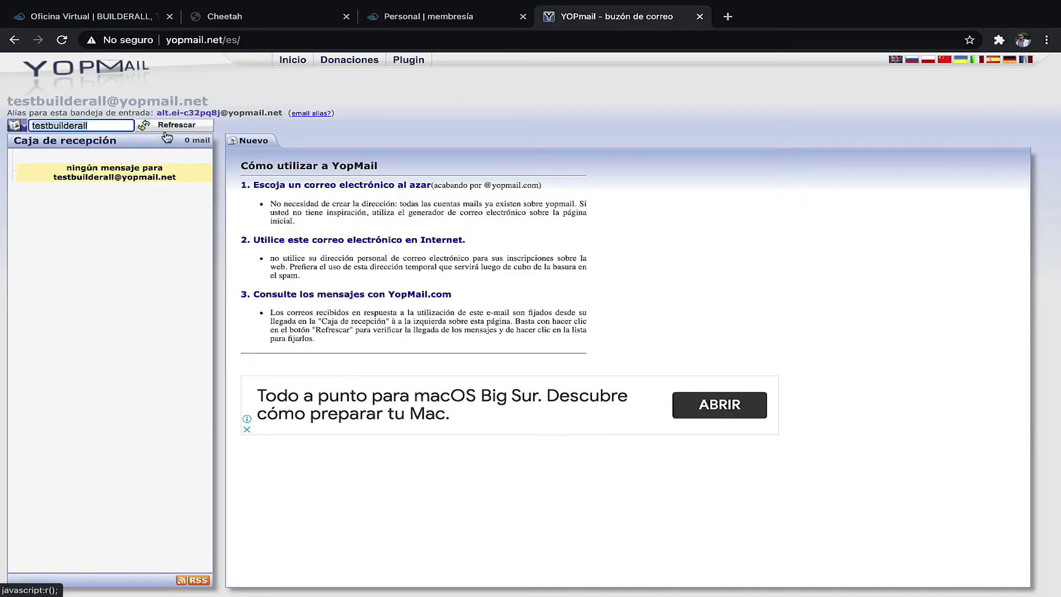
{"action": "left_click", "coordinate": [95, 193]}
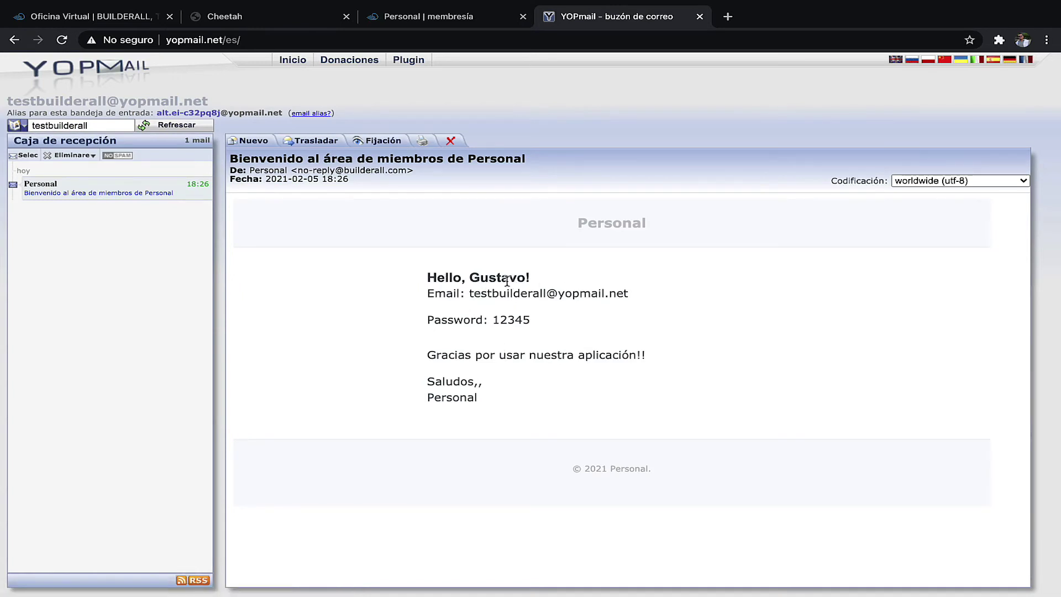
{"action": "triple_click", "coordinate": [541, 294]}
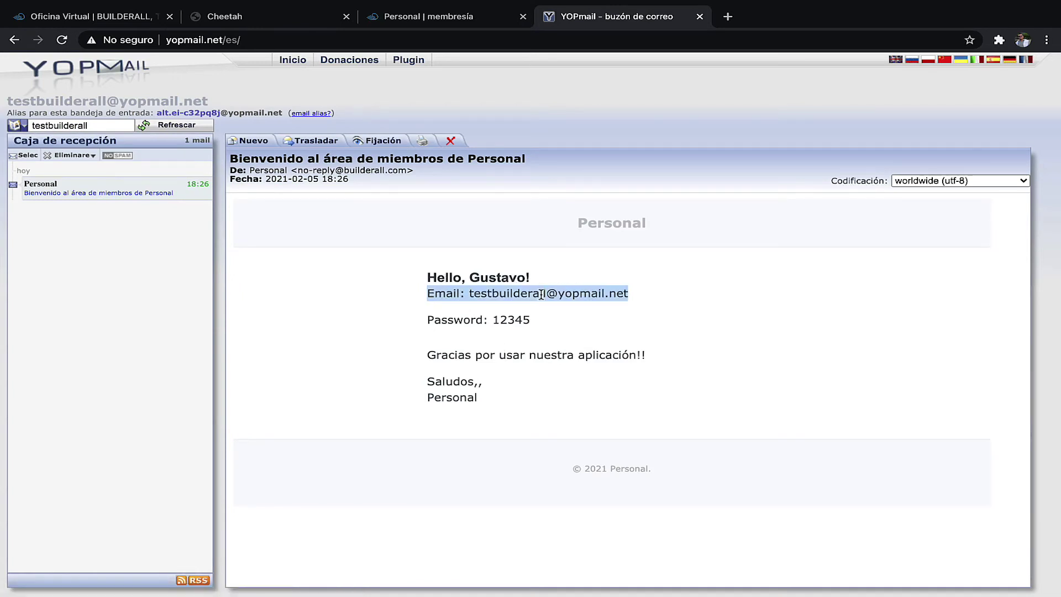
{"action": "left_click", "coordinate": [579, 295]}
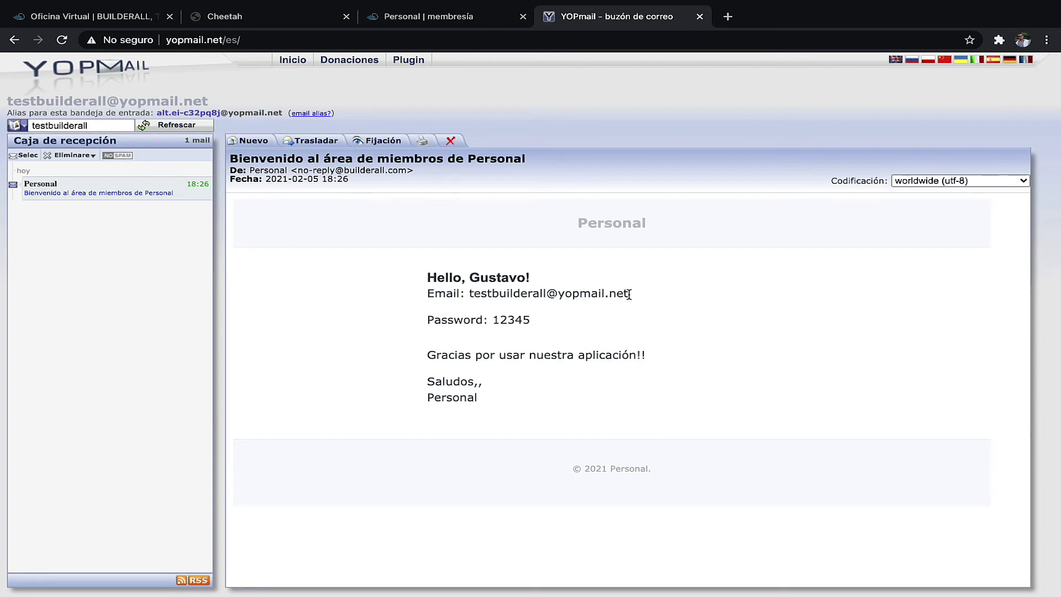
{"action": "left_click_drag", "start_coordinate": [629, 295], "coordinate": [492, 298]}
{"action": "double_click", "coordinate": [519, 320]}
{"action": "double_click", "coordinate": [542, 354]}
{"action": "left_click", "coordinate": [695, 384]}
- Return to the membership Congratulations page after a last look at the email
{"action": "left_click", "coordinate": [429, 16]}
{"action": "left_click", "coordinate": [630, 22]}
{"action": "left_click", "coordinate": [420, 20]}
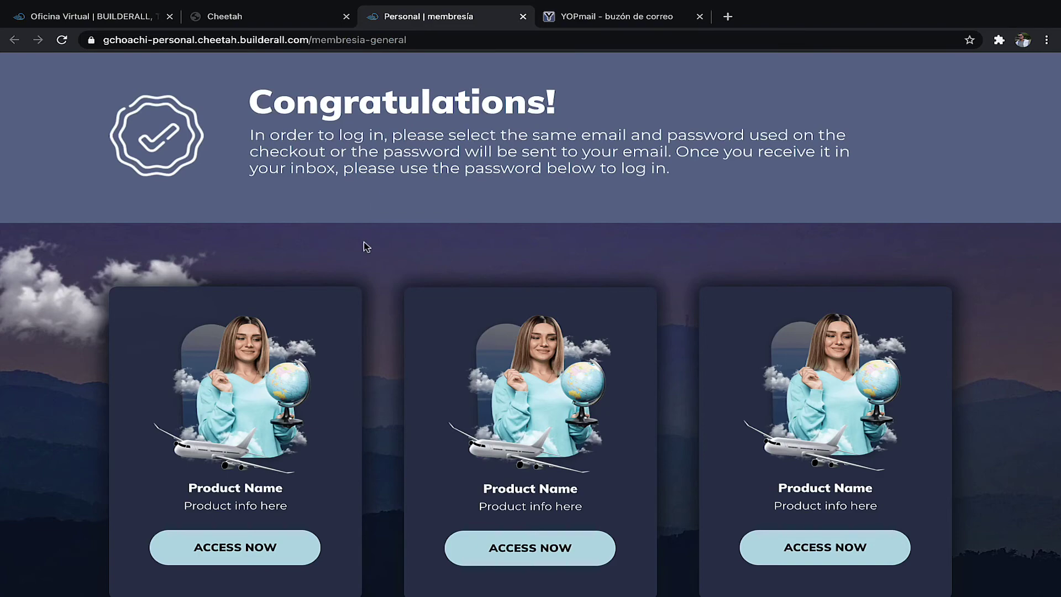
- Verify the test member's Membresía General access in the Miembros list, cancelling the edit dialog
{"action": "scroll", "coordinate": [364, 246], "scroll_direction": "down", "scroll_amount": 6}
{"action": "scroll", "coordinate": [364, 246], "scroll_direction": "up", "scroll_amount": 6}
{"action": "left_click", "coordinate": [268, 20]}
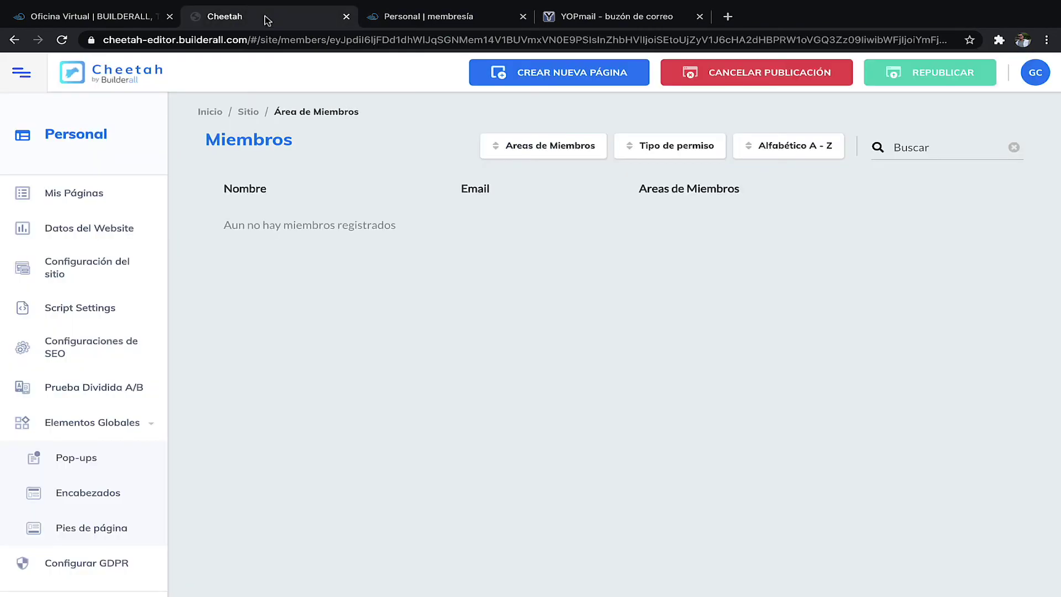
{"action": "scroll", "coordinate": [112, 488], "scroll_direction": "down", "scroll_amount": 3}
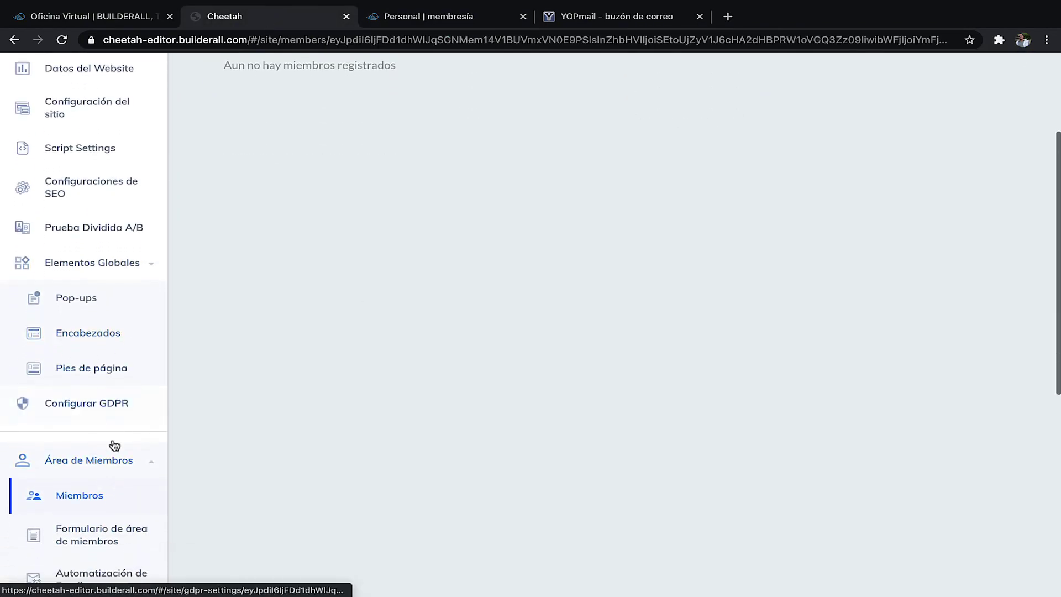
{"action": "scroll", "coordinate": [100, 468], "scroll_direction": "down", "scroll_amount": 2}
{"action": "left_click", "coordinate": [95, 429]}
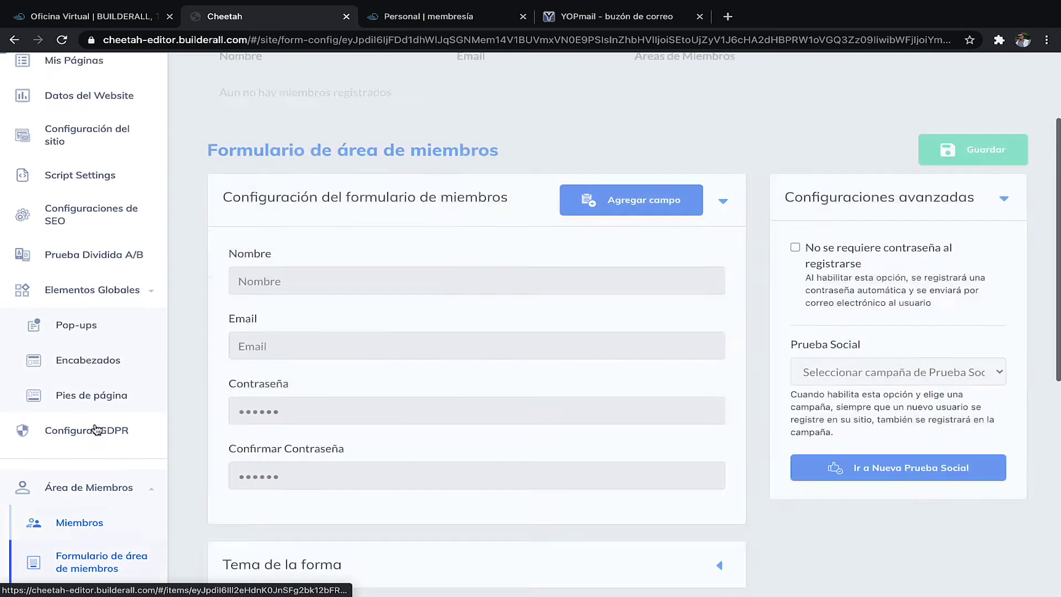
{"action": "scroll", "coordinate": [102, 476], "scroll_direction": "down", "scroll_amount": 5}
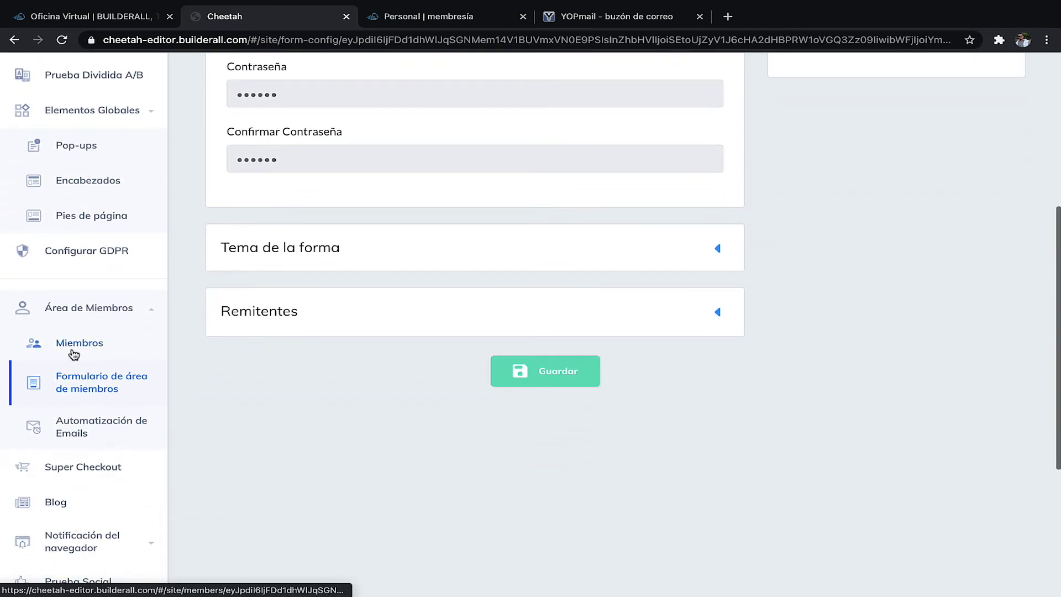
{"action": "left_click", "coordinate": [74, 355]}
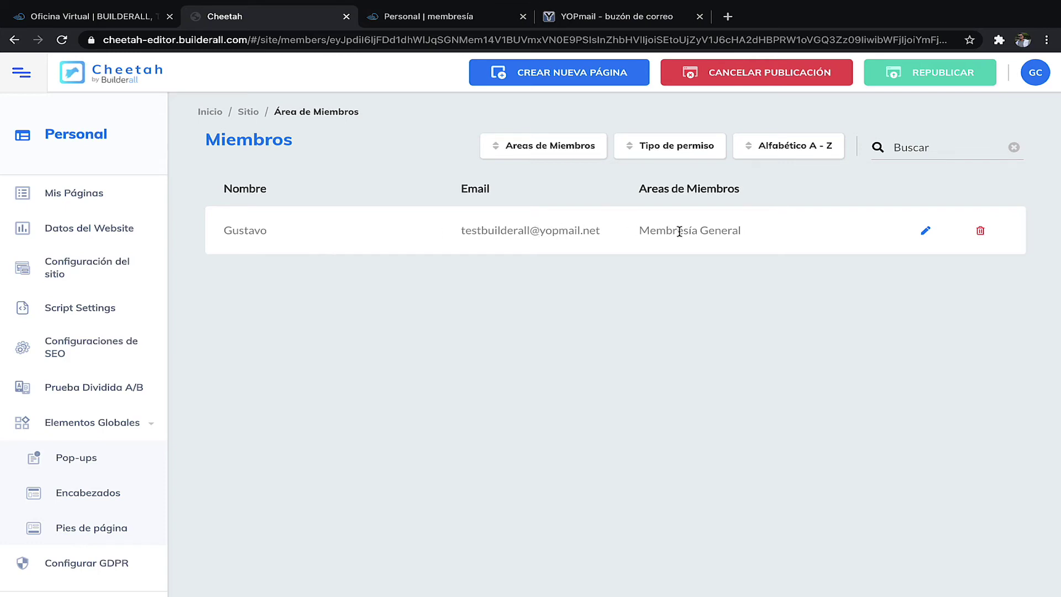
{"action": "left_click", "coordinate": [926, 232]}
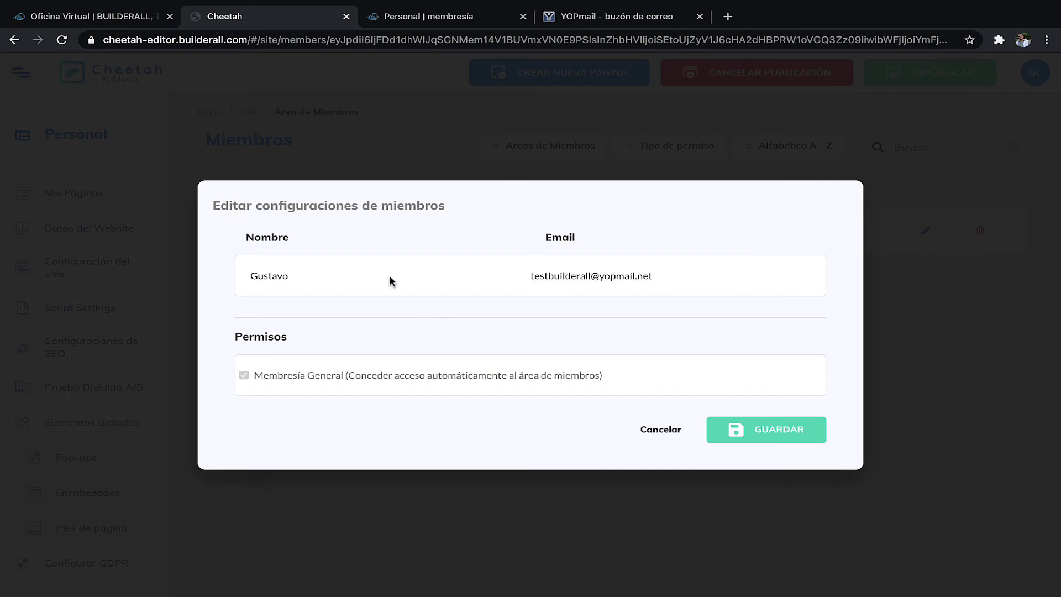
{"action": "left_click", "coordinate": [662, 430]}
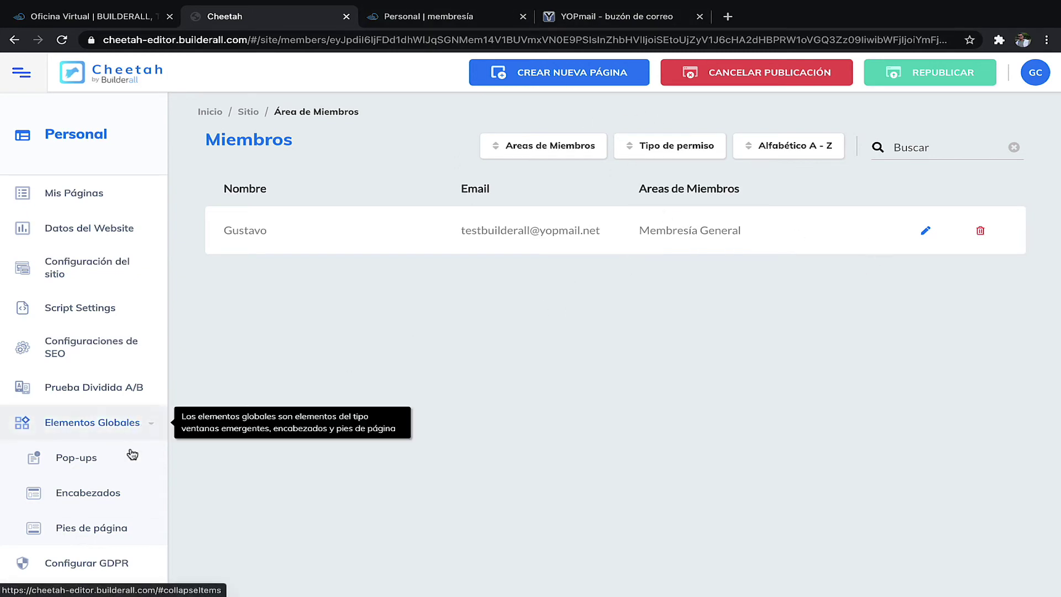
- Open the Formulario de área de miembros settings
{"action": "scroll", "coordinate": [88, 516], "scroll_direction": "down", "scroll_amount": 5}
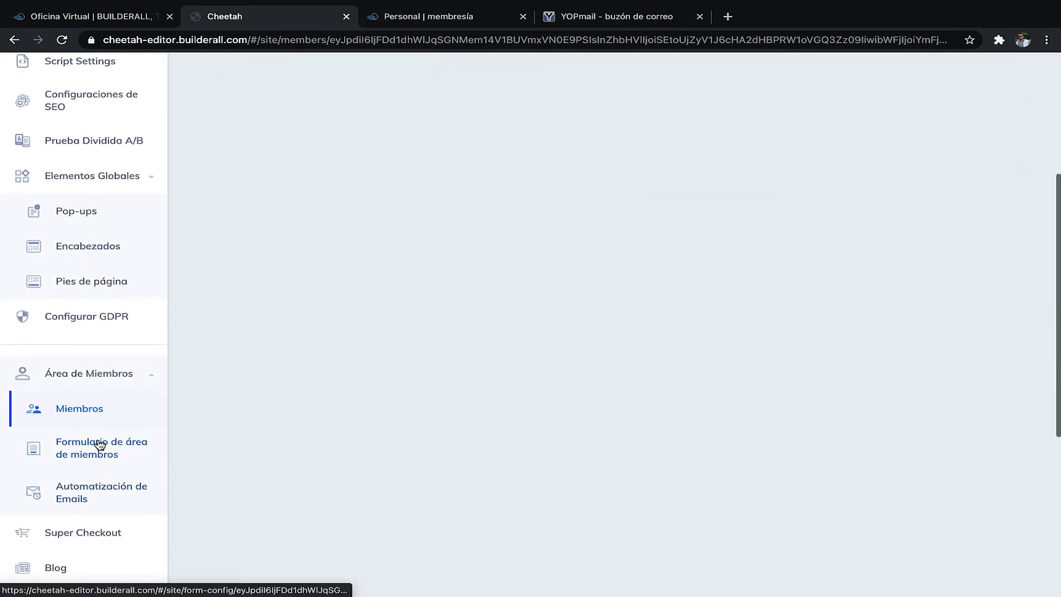
{"action": "left_click", "coordinate": [95, 446]}
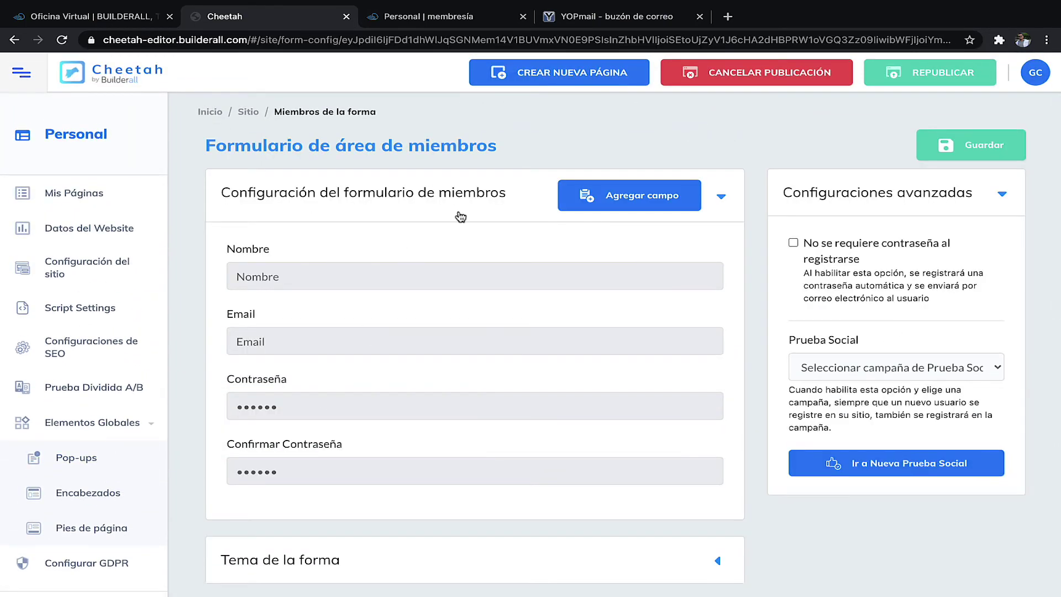
{"action": "scroll", "coordinate": [509, 254], "scroll_direction": "down", "scroll_amount": 2}
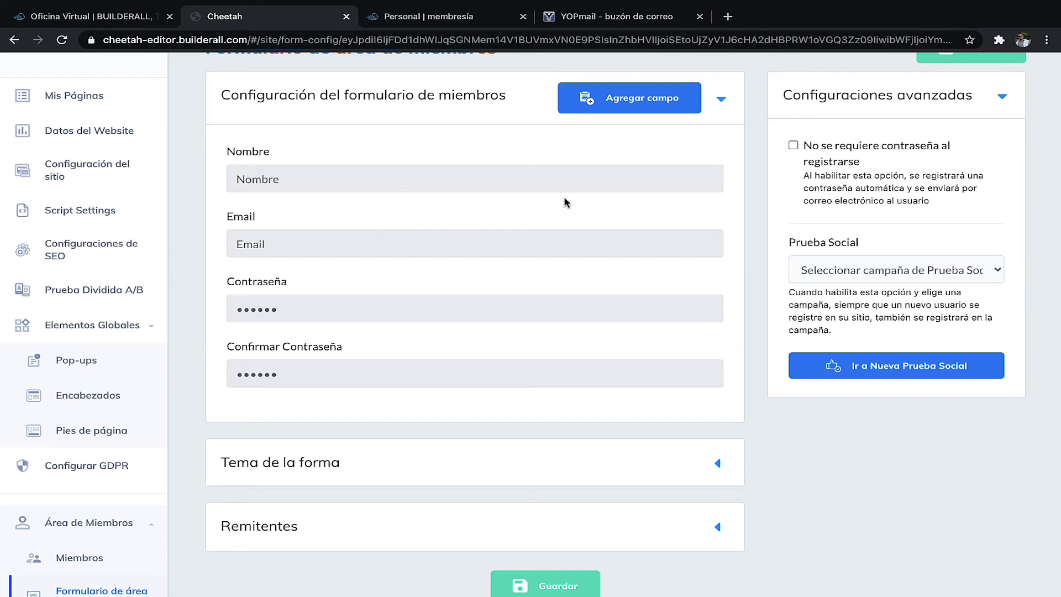
- Preview the Tres pestañas, Dos pestañas and En bloque form layouts, then reset to Defecto
{"action": "left_click", "coordinate": [721, 99]}
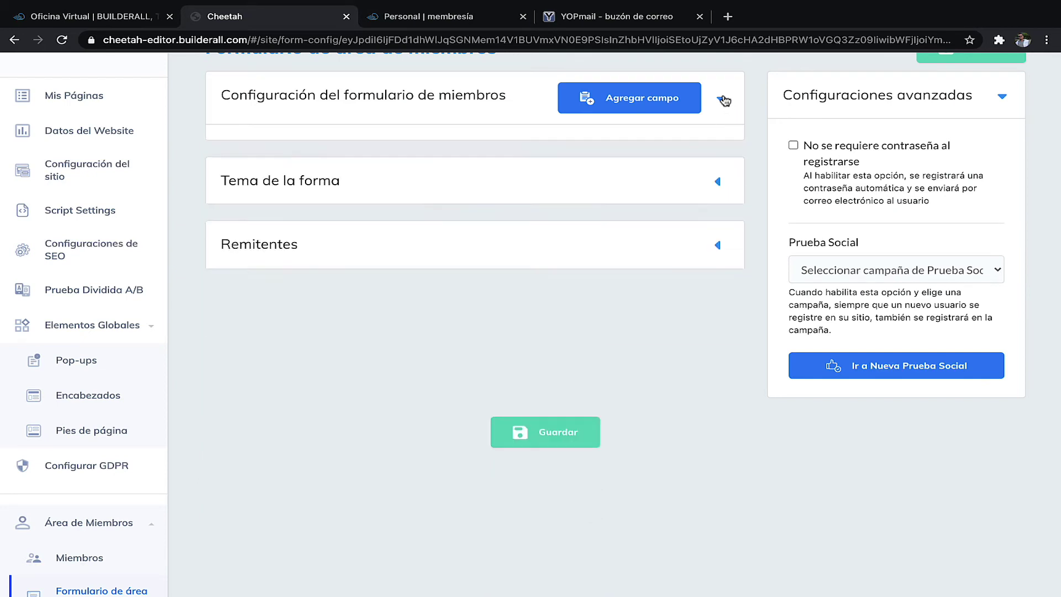
{"action": "left_click", "coordinate": [372, 175]}
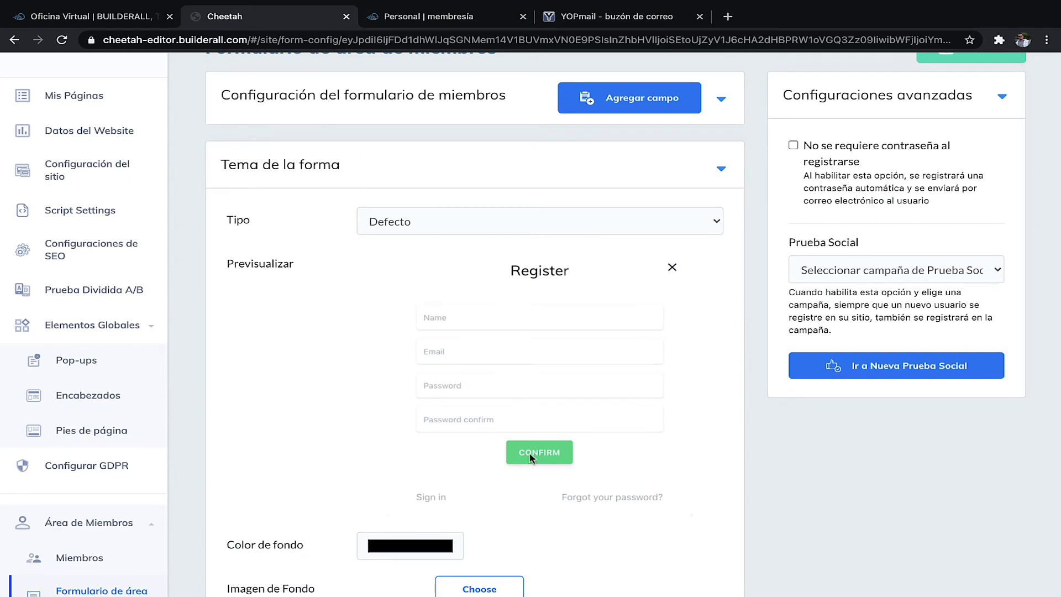
{"action": "left_click", "coordinate": [648, 237]}
{"action": "left_click", "coordinate": [462, 239]}
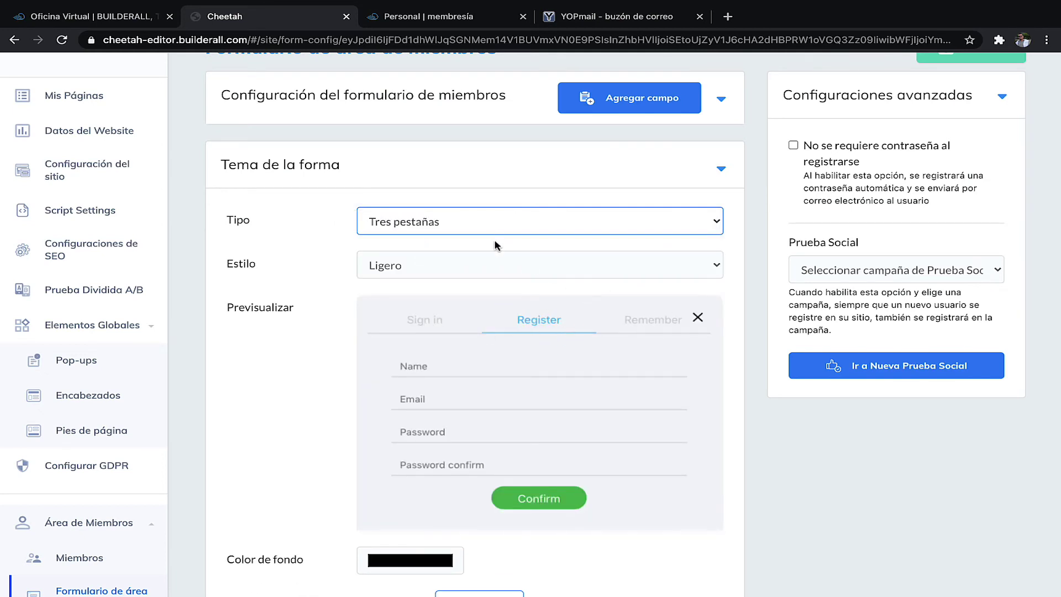
{"action": "left_click", "coordinate": [479, 227]}
{"action": "left_click", "coordinate": [431, 240]}
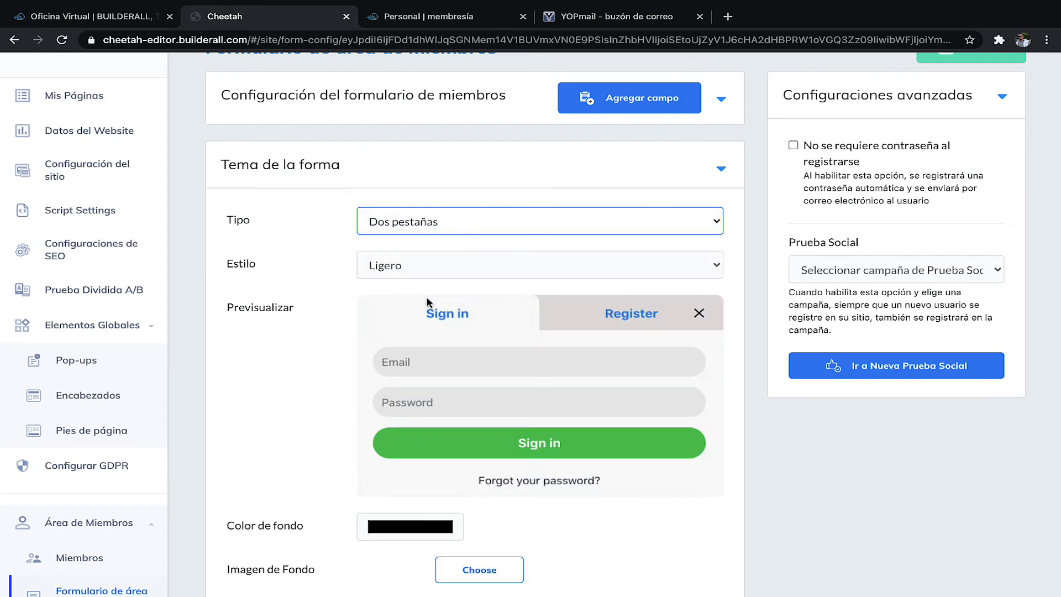
{"action": "left_click", "coordinate": [451, 219]}
{"action": "left_click", "coordinate": [415, 258]}
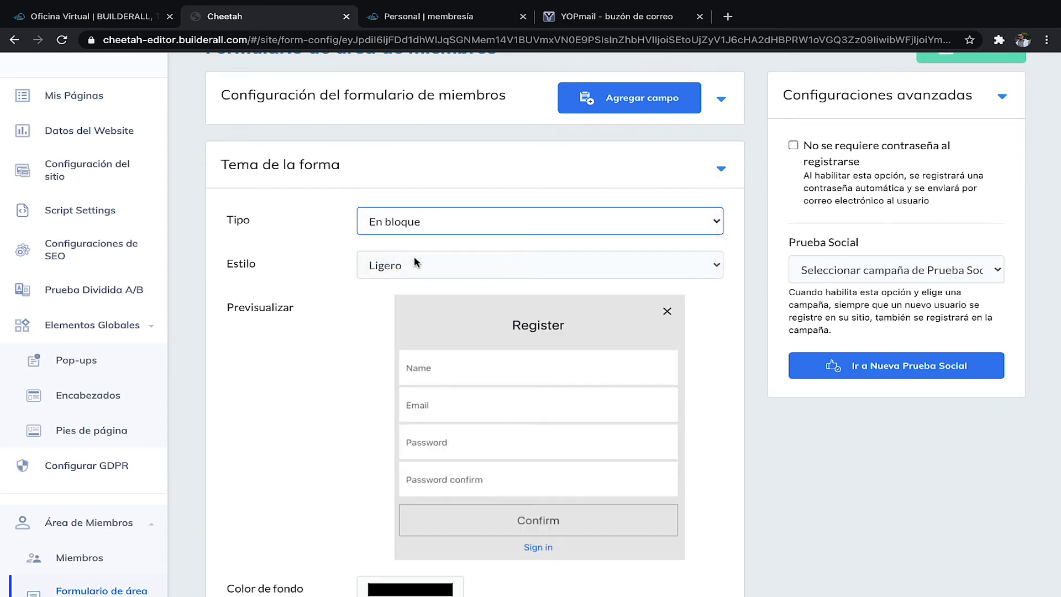
{"action": "left_click", "coordinate": [472, 232]}
{"action": "left_click", "coordinate": [387, 151]}
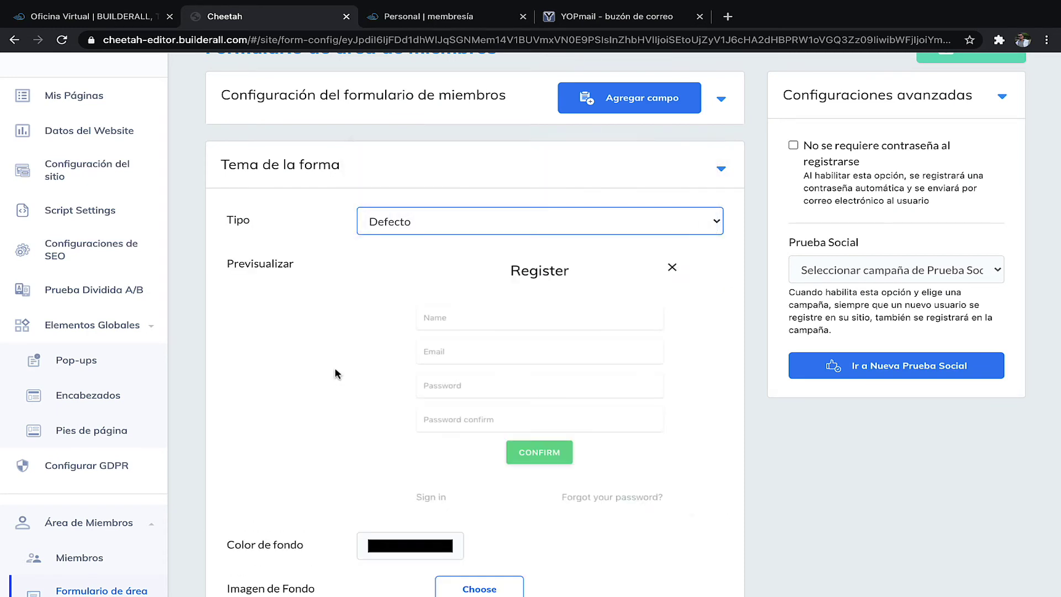
- Expand the Remitentes sender settings section
{"action": "scroll", "coordinate": [336, 374], "scroll_direction": "down", "scroll_amount": 2}
{"action": "scroll", "coordinate": [548, 414], "scroll_direction": "down", "scroll_amount": 2}
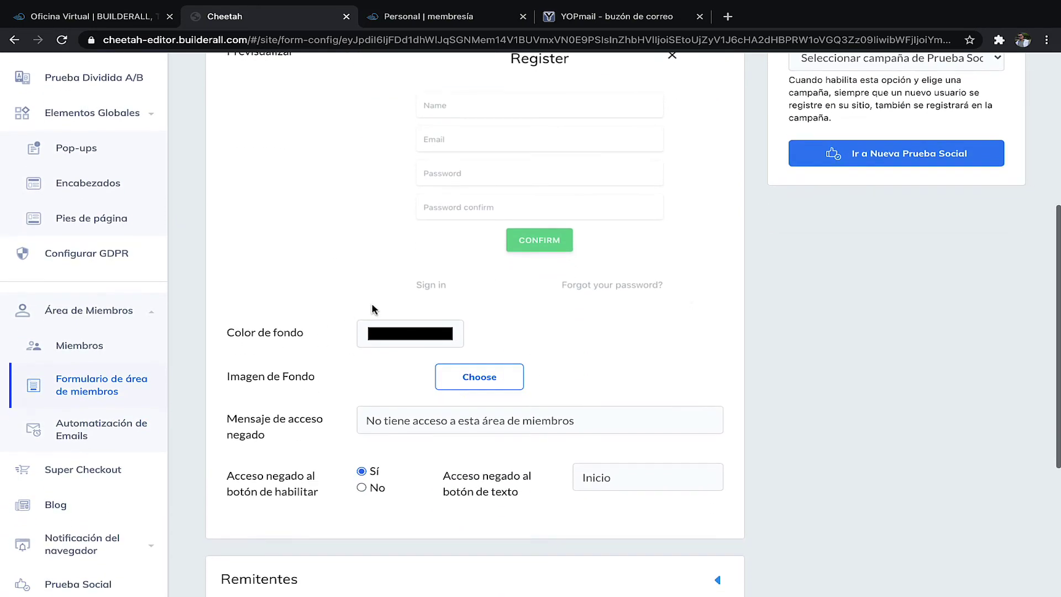
{"action": "scroll", "coordinate": [406, 494], "scroll_direction": "down", "scroll_amount": 3}
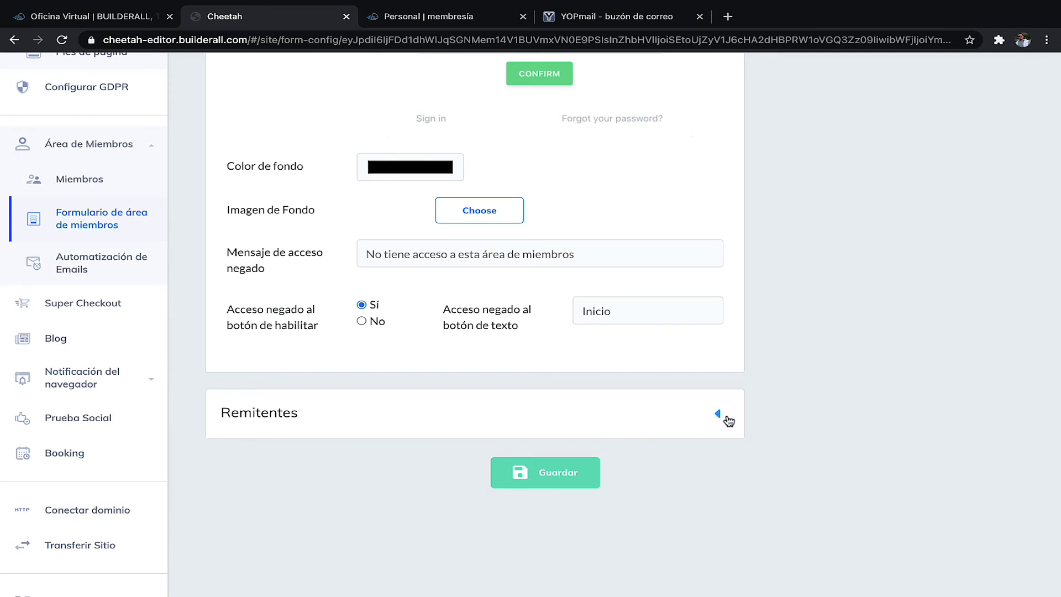
{"action": "left_click", "coordinate": [717, 417]}
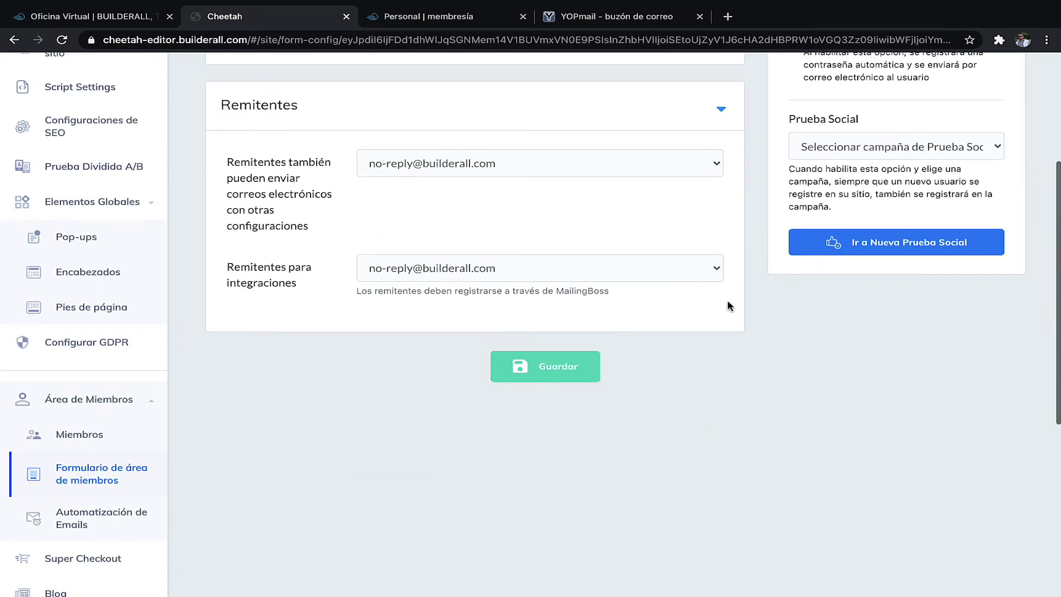
{"action": "scroll", "coordinate": [716, 299], "scroll_direction": "up", "scroll_amount": 1}
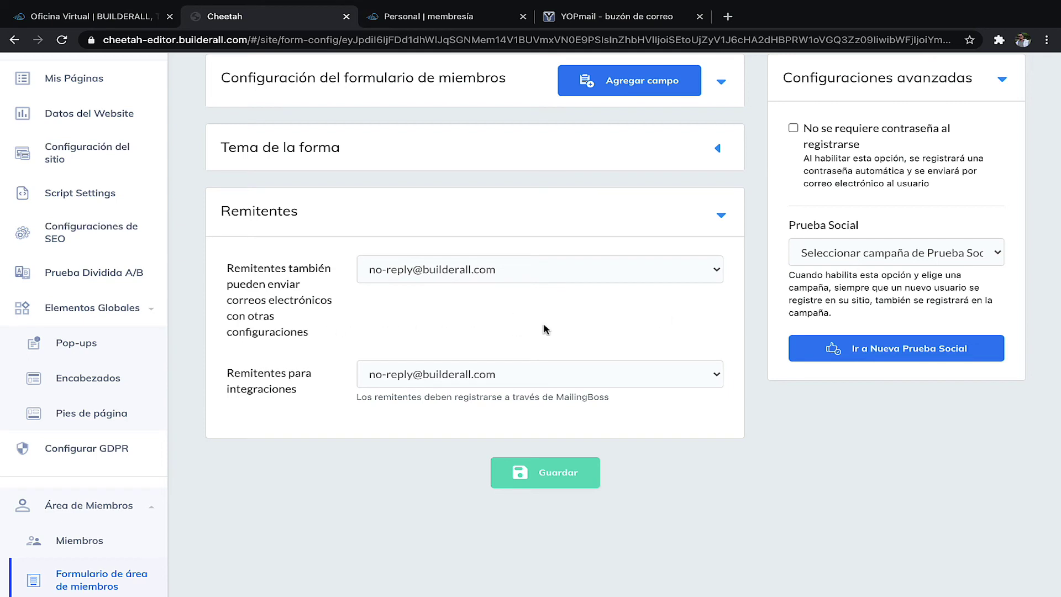
{"action": "left_click", "coordinate": [695, 267]}
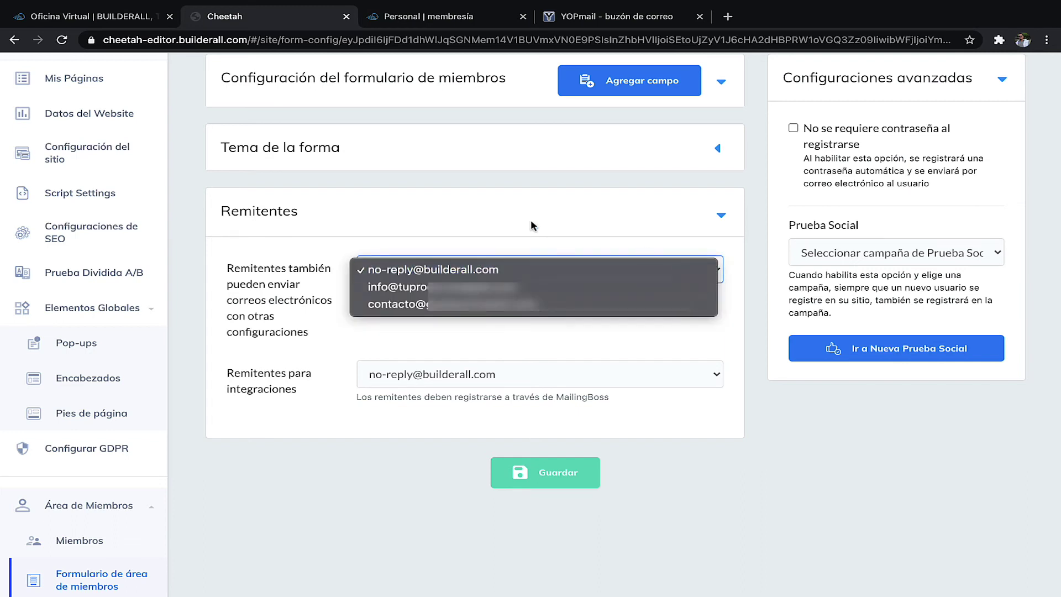
{"action": "left_click", "coordinate": [678, 256]}
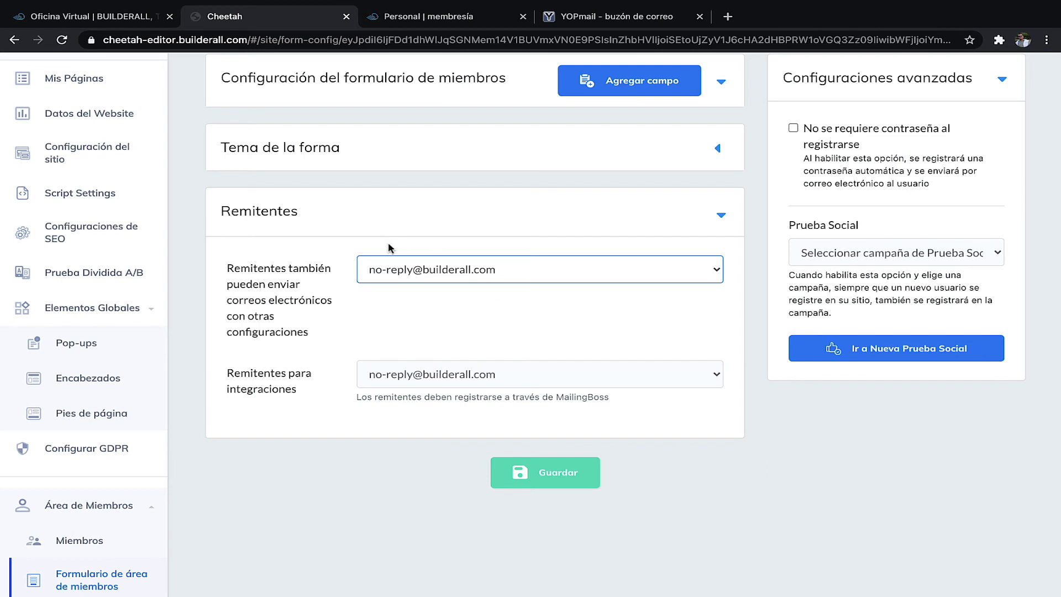
{"action": "left_click", "coordinate": [615, 17]}
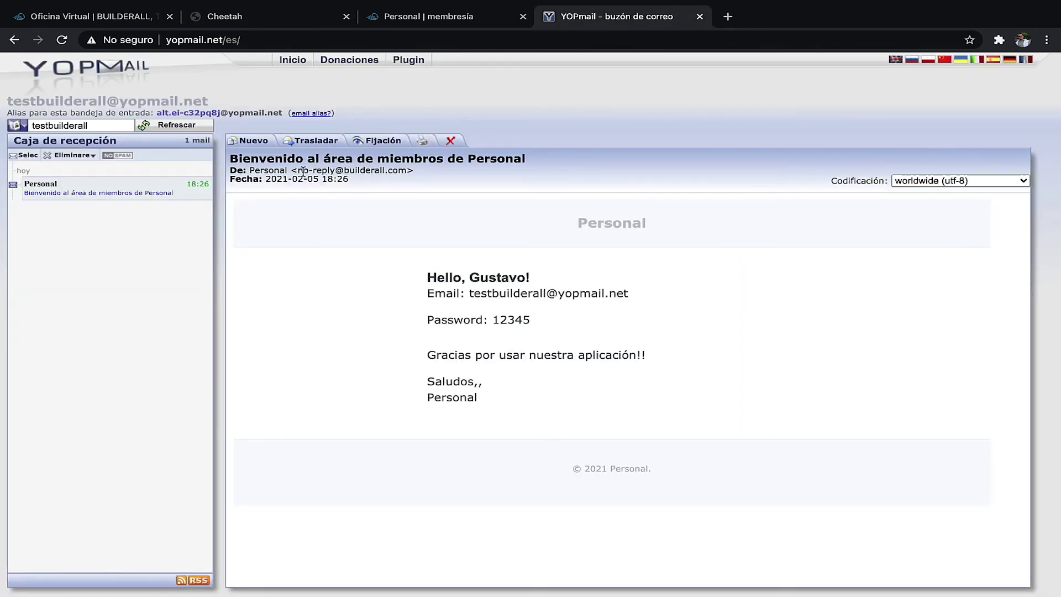
{"action": "left_click_drag", "start_coordinate": [297, 172], "coordinate": [407, 165]}
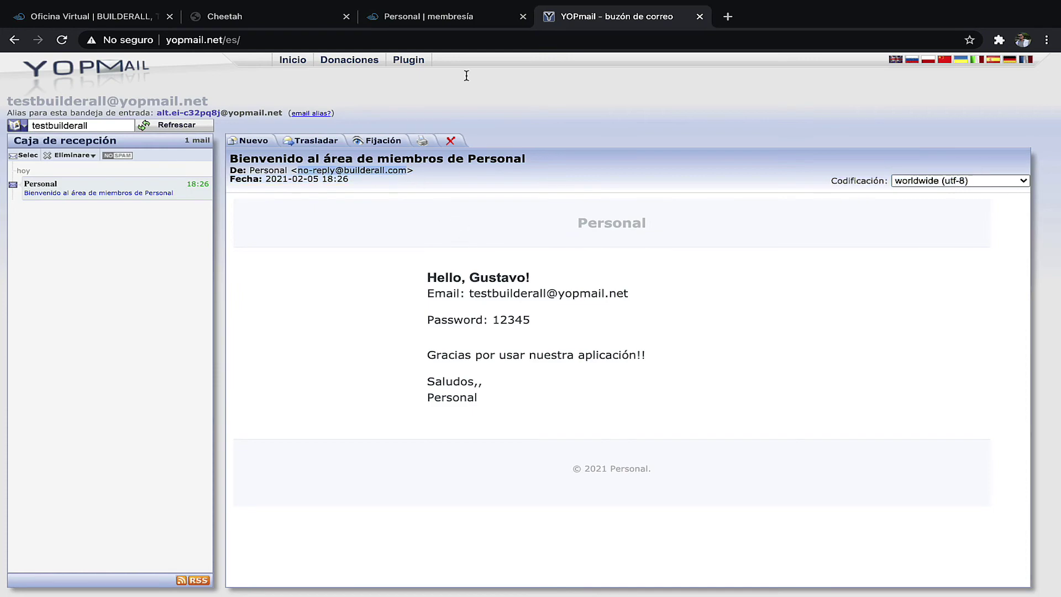
{"action": "left_click", "coordinate": [421, 21]}
{"action": "left_click", "coordinate": [271, 20]}
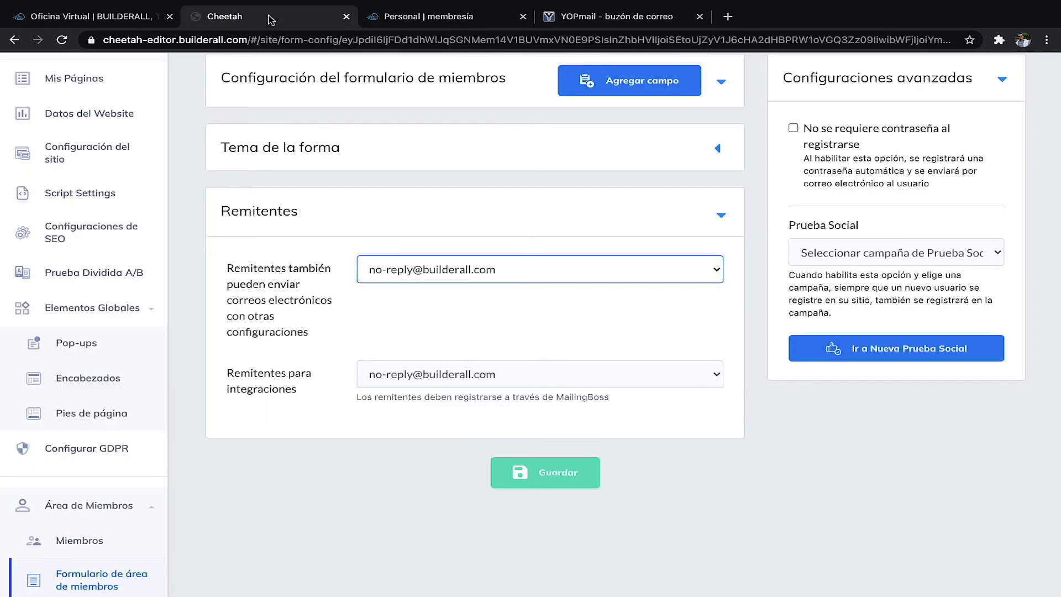
- Open and close the social proof campaign options without choosing one
{"action": "scroll", "coordinate": [761, 290], "scroll_direction": "up", "scroll_amount": 2}
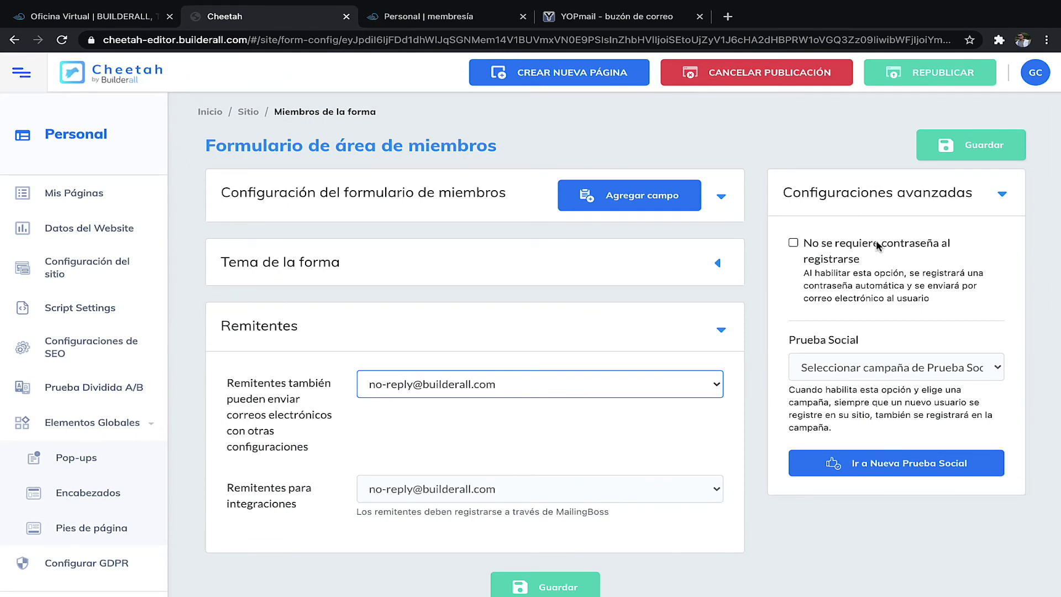
{"action": "left_click", "coordinate": [853, 375]}
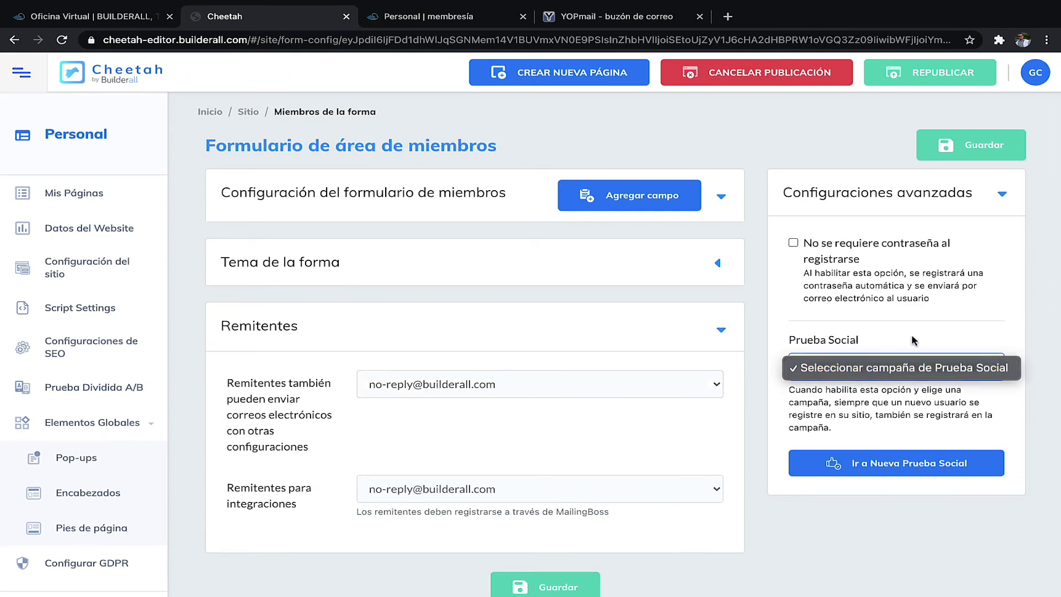
{"action": "left_click", "coordinate": [911, 372]}
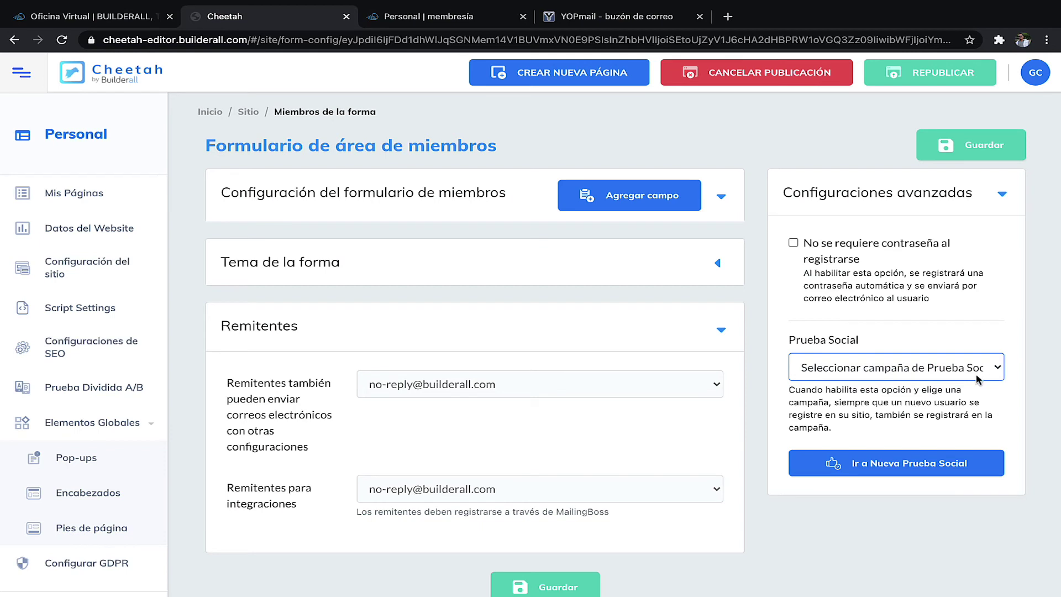
{"action": "left_click", "coordinate": [996, 368]}
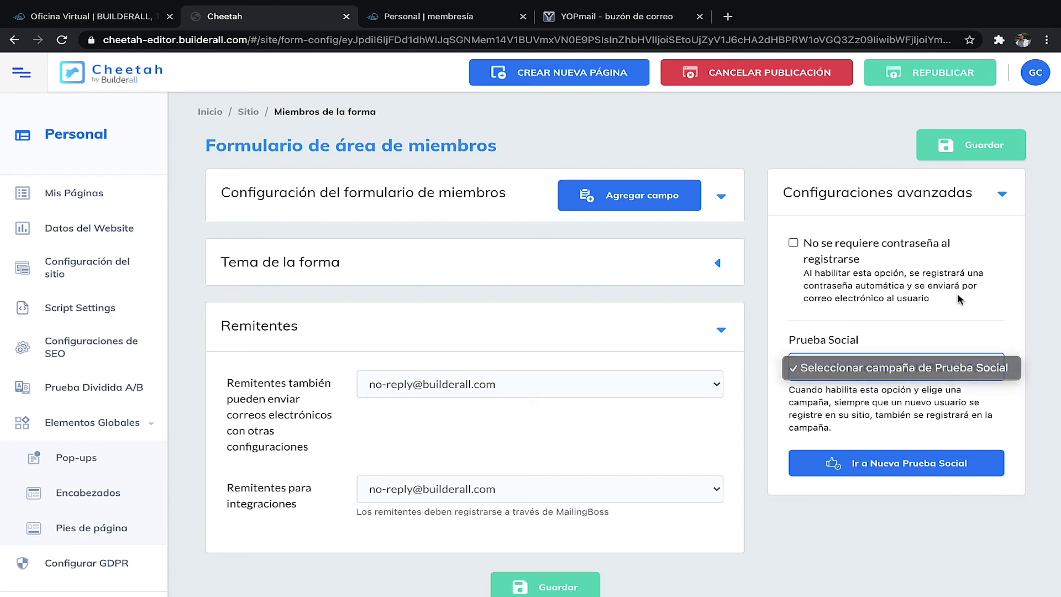
{"action": "left_click", "coordinate": [885, 349]}
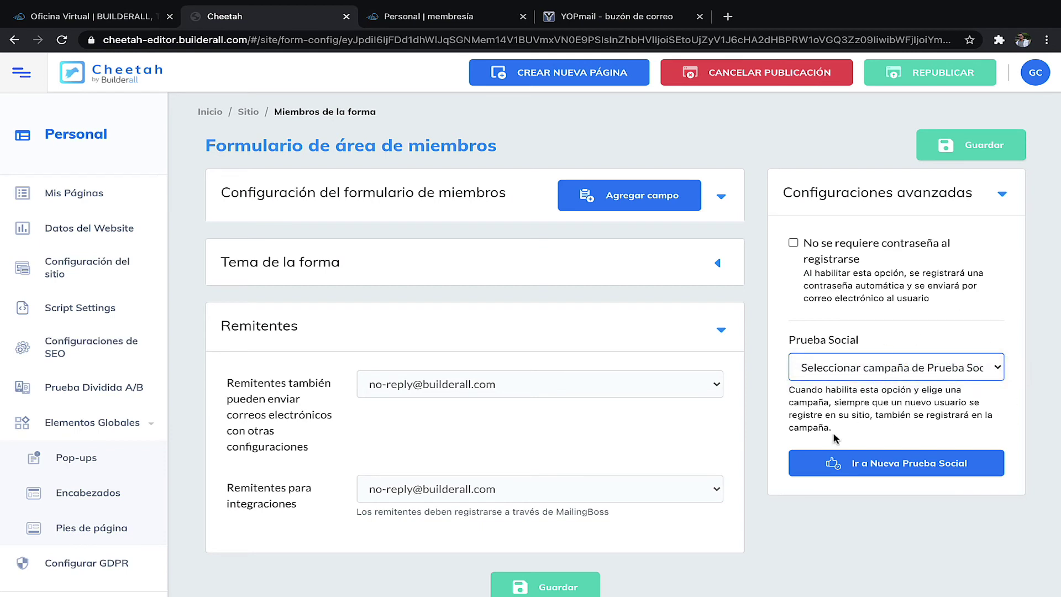
- Go to Automatización de Emails under Área de Miembros in the sidebar
{"action": "scroll", "coordinate": [759, 332], "scroll_direction": "down", "scroll_amount": 2}
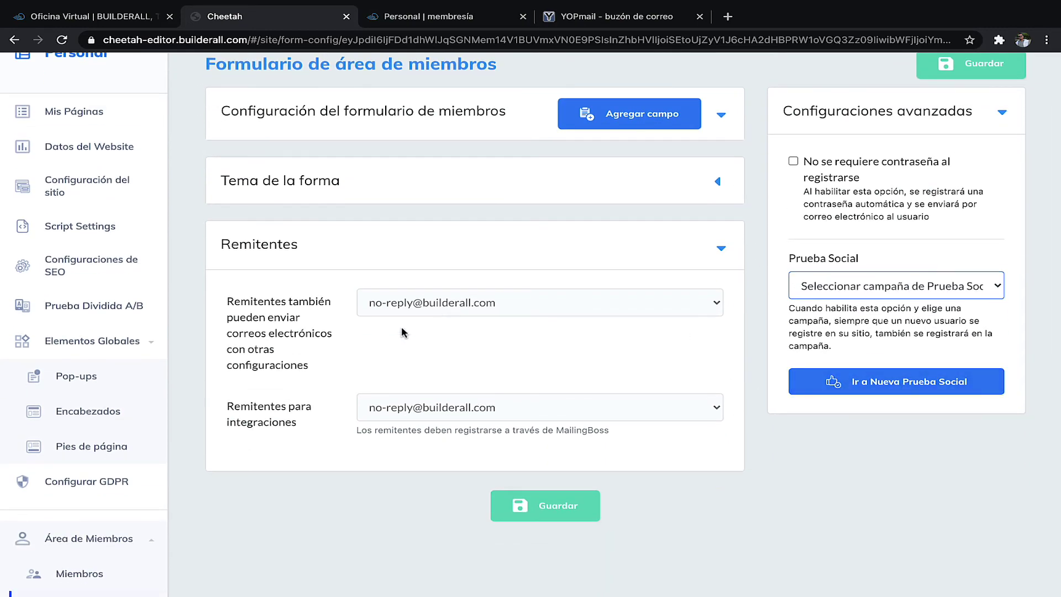
{"action": "scroll", "coordinate": [169, 388], "scroll_direction": "down", "scroll_amount": 4}
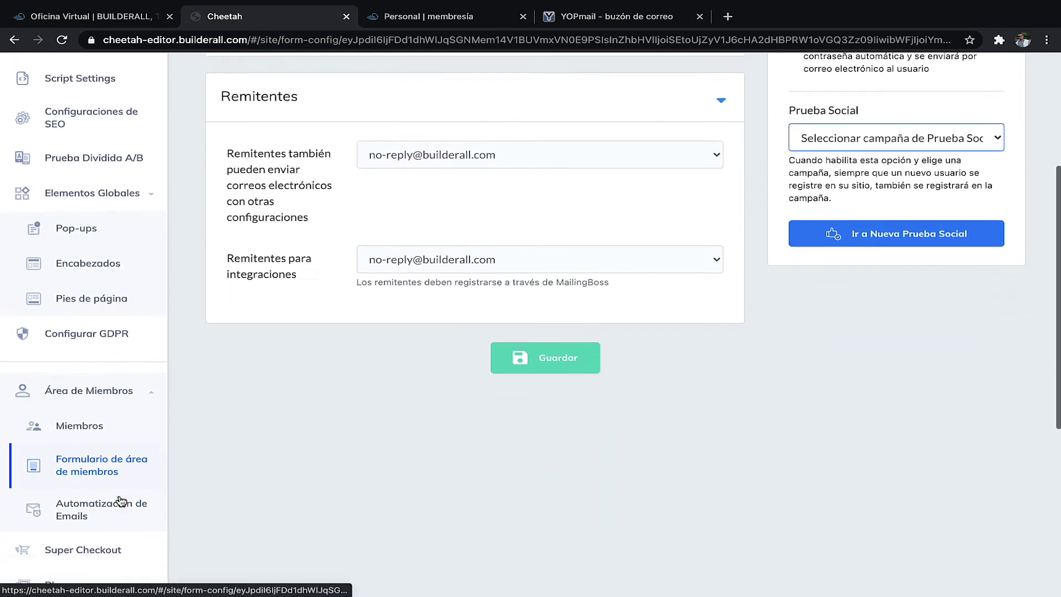
{"action": "left_click", "coordinate": [138, 474]}
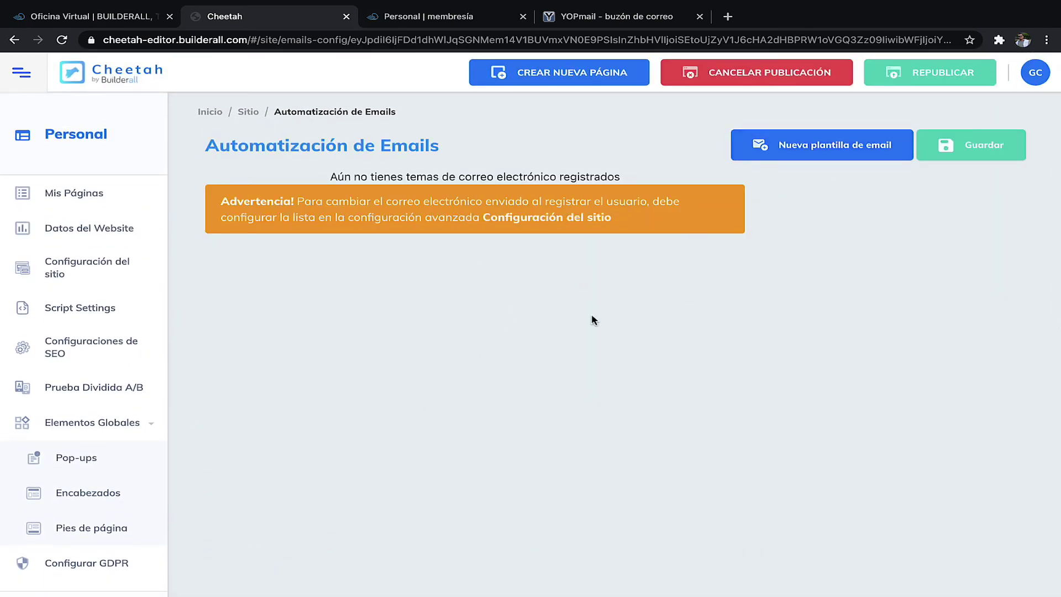
- Create a new email template named Membresía General and save it
{"action": "left_click", "coordinate": [813, 146]}
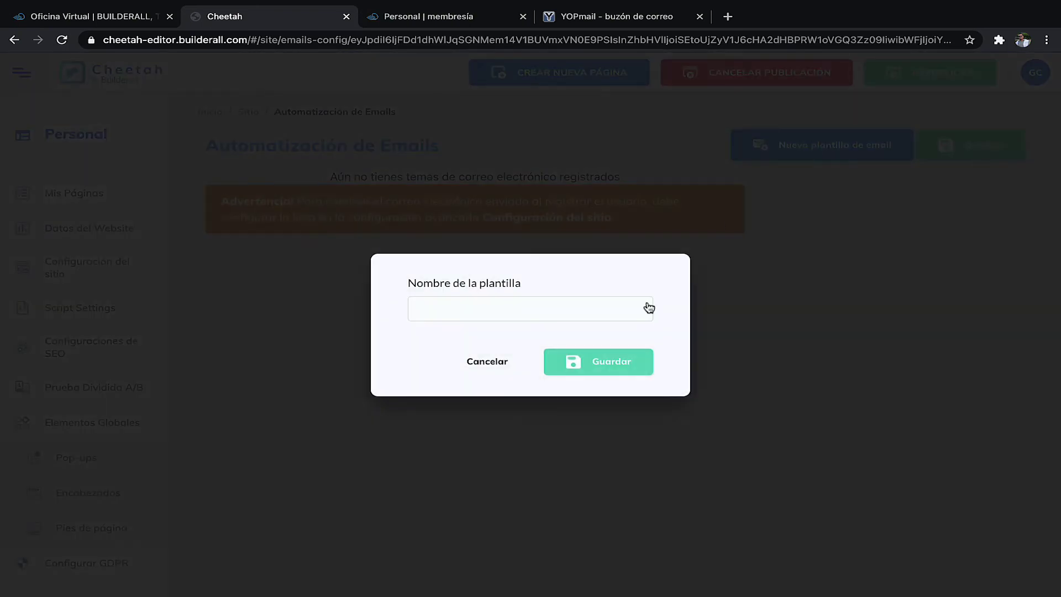
{"action": "left_click", "coordinate": [523, 307]}
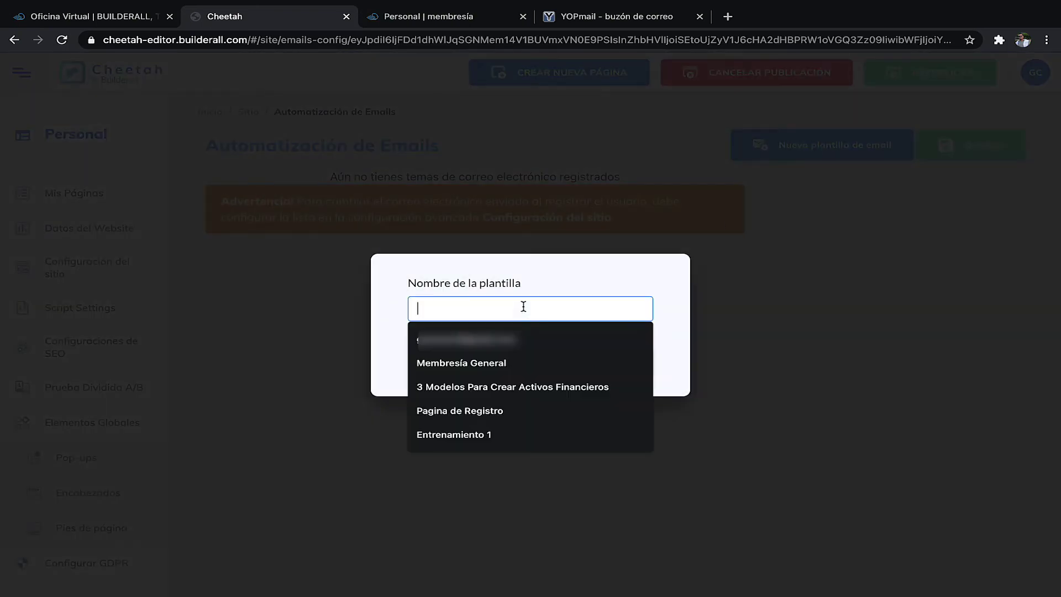
{"action": "left_click", "coordinate": [501, 364]}
{"action": "left_click", "coordinate": [617, 363]}
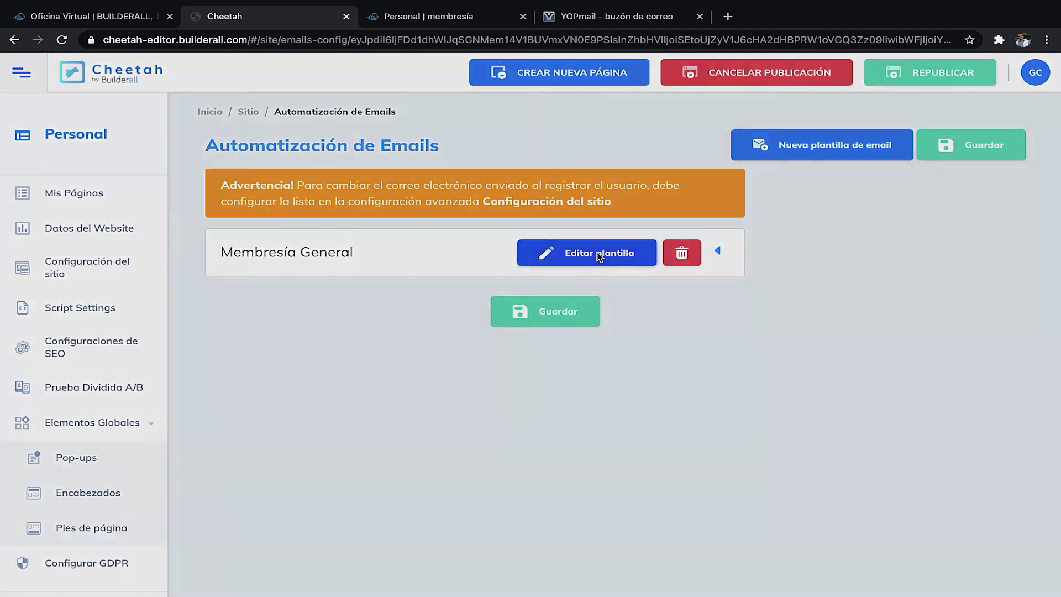
{"action": "left_click", "coordinate": [599, 256]}
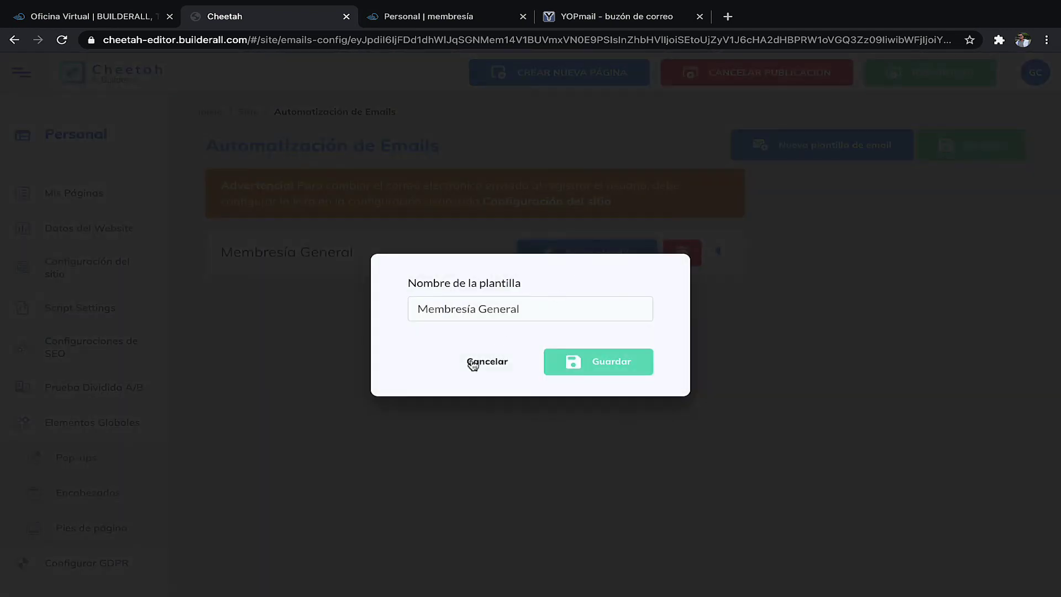
{"action": "left_click", "coordinate": [494, 362]}
- Expand the Membresía General template to review its Bienvenido welcome email
{"action": "left_click", "coordinate": [718, 252]}
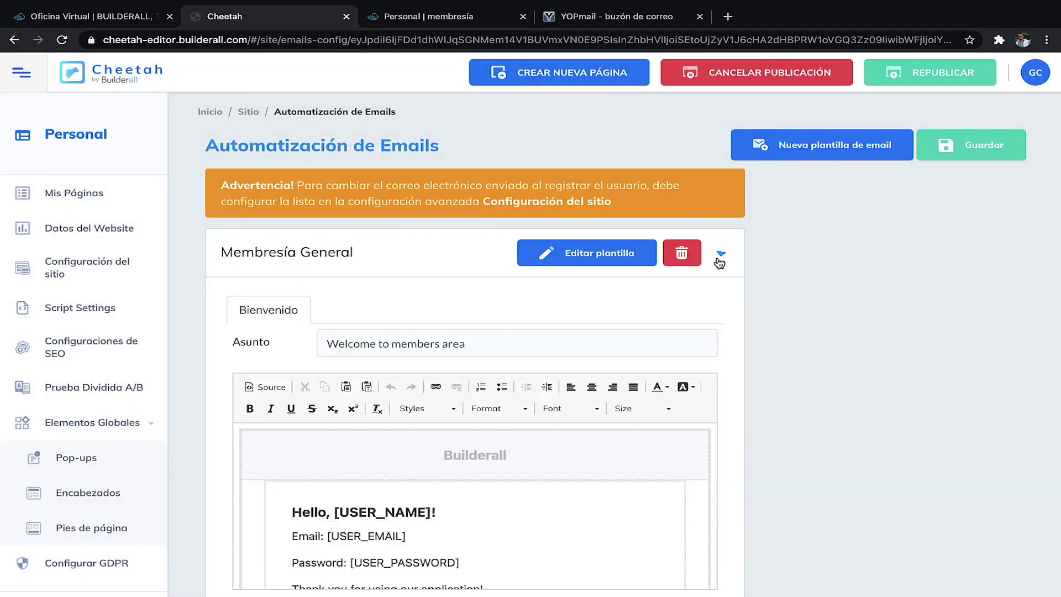
{"action": "scroll", "coordinate": [781, 309], "scroll_direction": "down", "scroll_amount": 3}
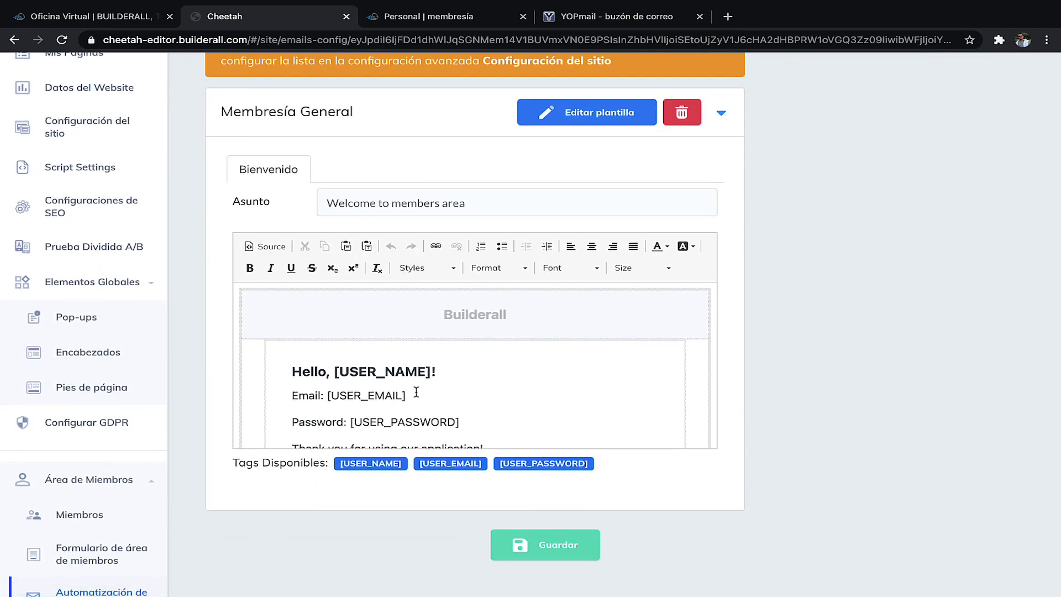
{"action": "scroll", "coordinate": [417, 393], "scroll_direction": "down", "scroll_amount": 3}
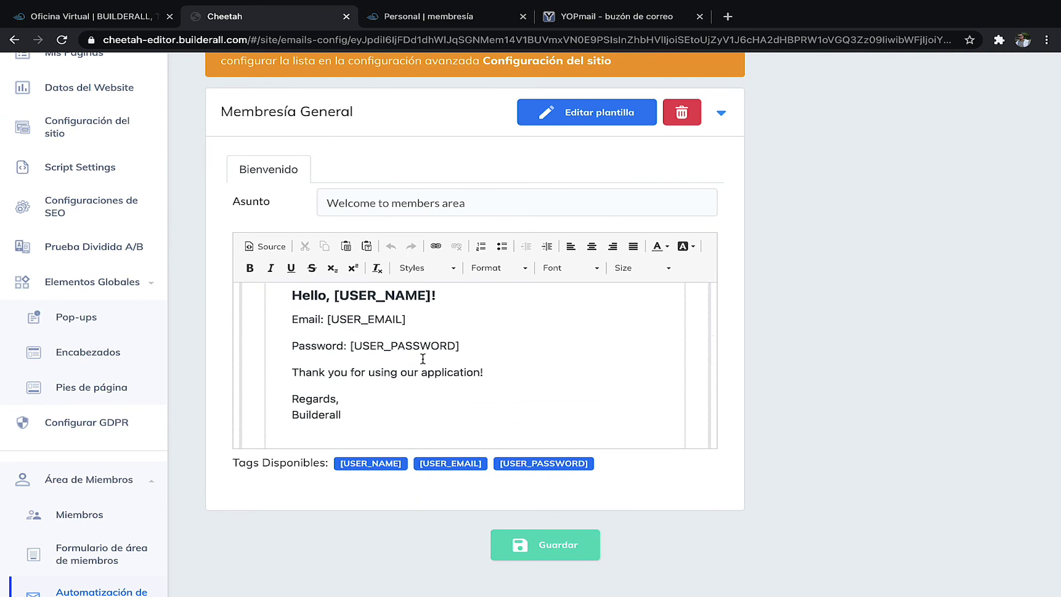
{"action": "scroll", "coordinate": [429, 368], "scroll_direction": "down", "scroll_amount": 3}
{"action": "scroll", "coordinate": [430, 368], "scroll_direction": "up", "scroll_amount": 2}
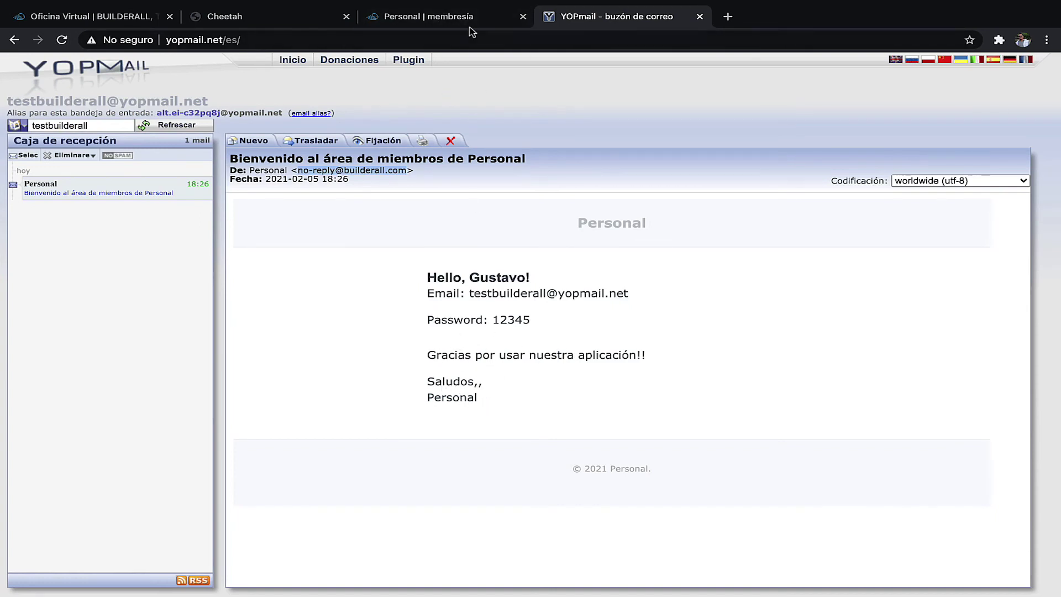
- Glance at the published membership tab, then go back to the Mis Páginas list
{"action": "left_click", "coordinate": [453, 16]}
{"action": "left_click", "coordinate": [283, 19]}
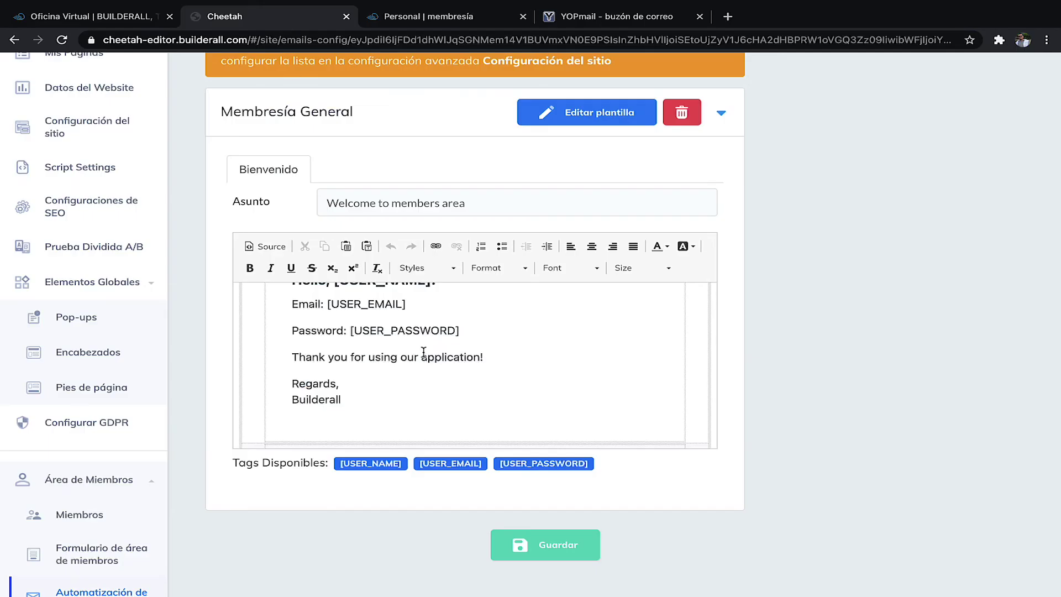
{"action": "scroll", "coordinate": [426, 401], "scroll_direction": "down", "scroll_amount": 2}
{"action": "scroll", "coordinate": [426, 398], "scroll_direction": "up", "scroll_amount": 4}
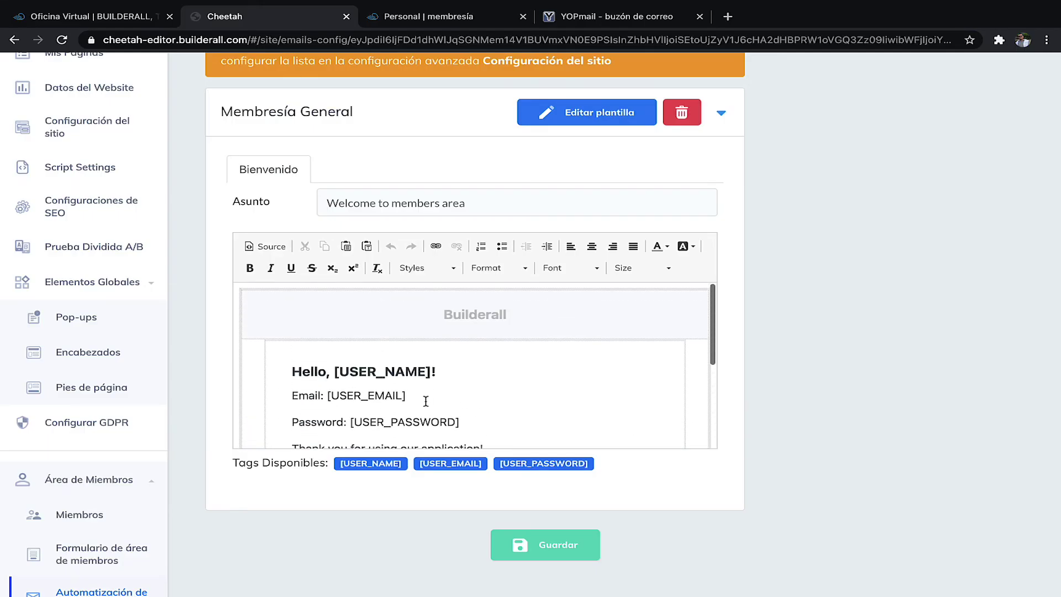
{"action": "scroll", "coordinate": [583, 334], "scroll_direction": "down", "scroll_amount": 5}
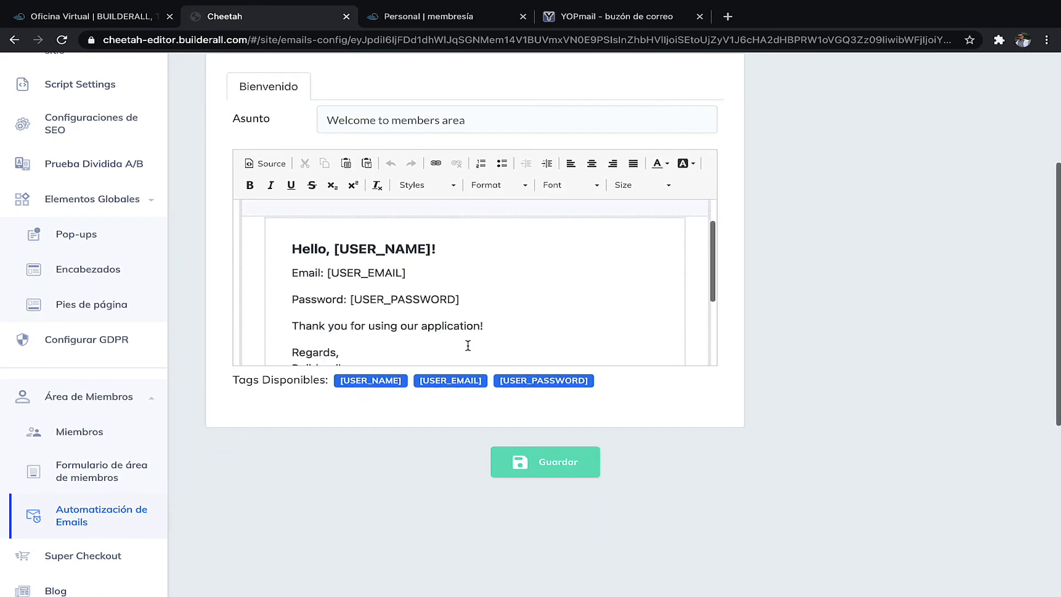
{"action": "scroll", "coordinate": [458, 304], "scroll_direction": "up", "scroll_amount": 8}
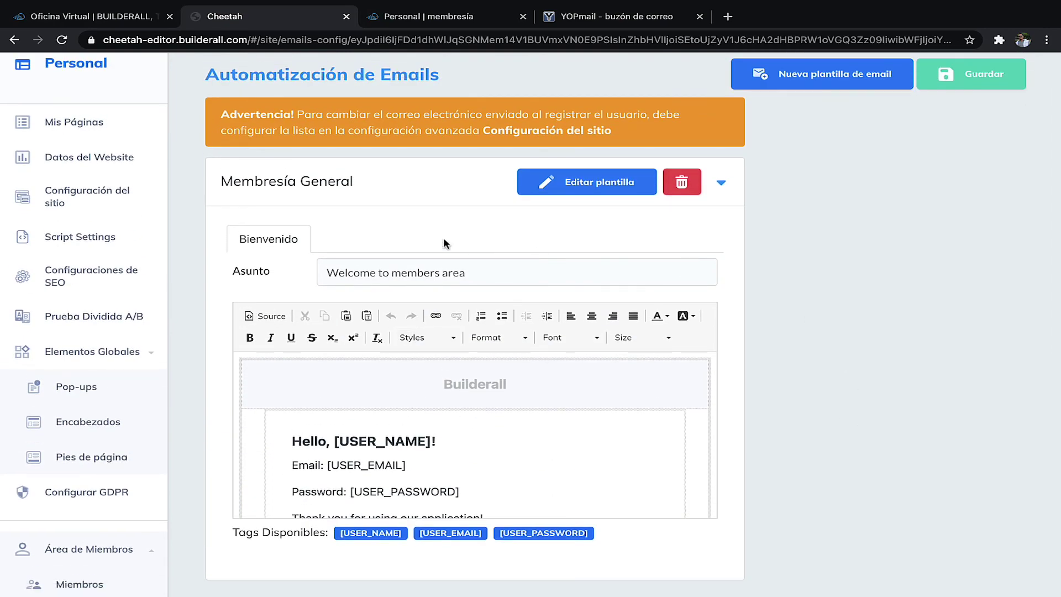
{"action": "scroll", "coordinate": [190, 409], "scroll_direction": "down", "scroll_amount": 2}
{"action": "key", "text": "alt+Left"}
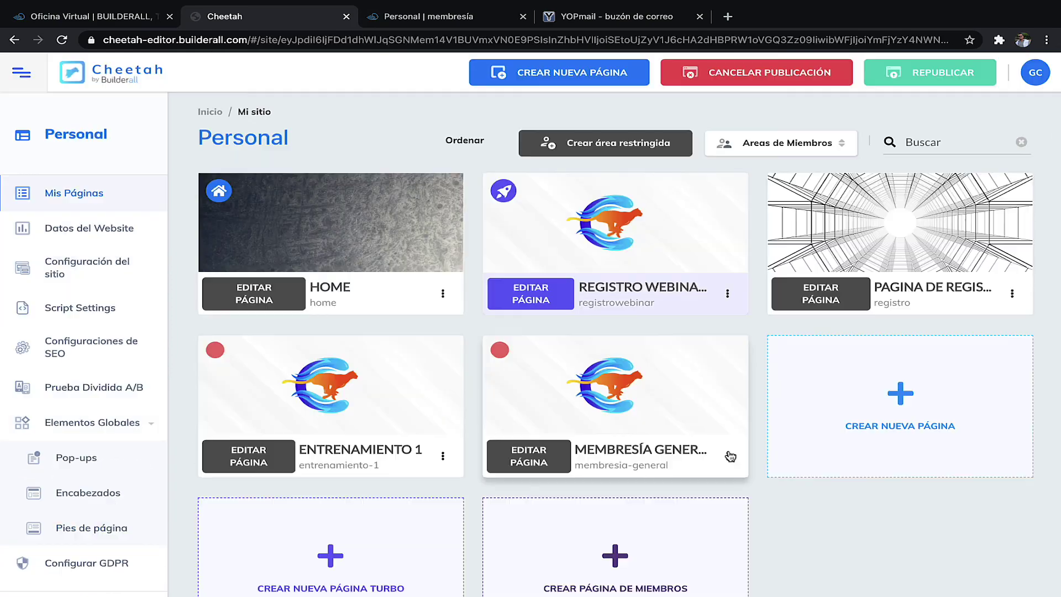
{"action": "left_click", "coordinate": [728, 456]}
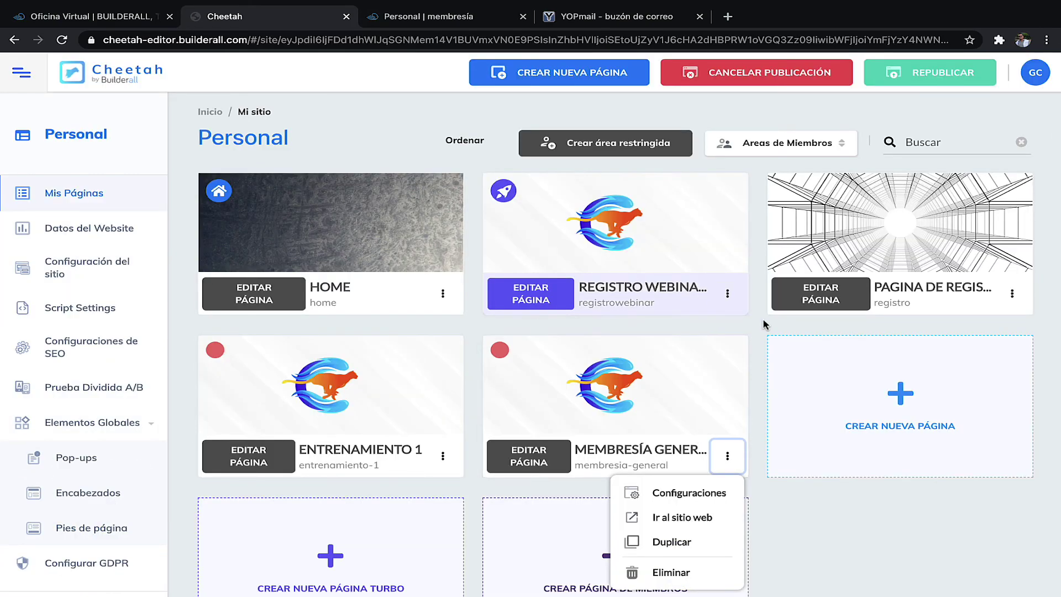
{"action": "scroll", "coordinate": [498, 235], "scroll_direction": "down", "scroll_amount": 2}
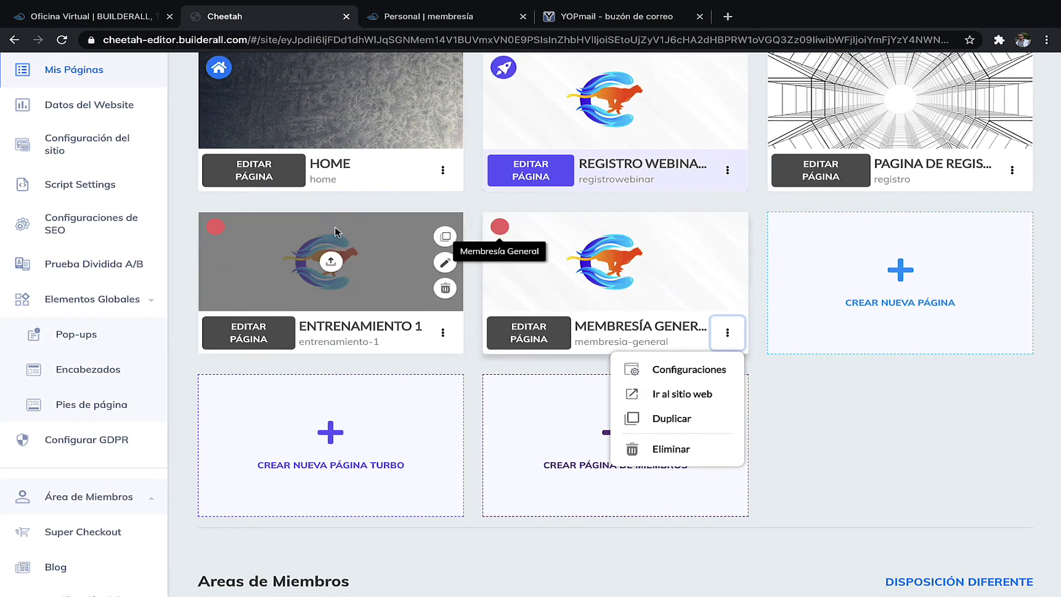
{"action": "mouse_move", "coordinate": [211, 232]}
{"action": "scroll", "coordinate": [403, 380], "scroll_direction": "down", "scroll_amount": 4}
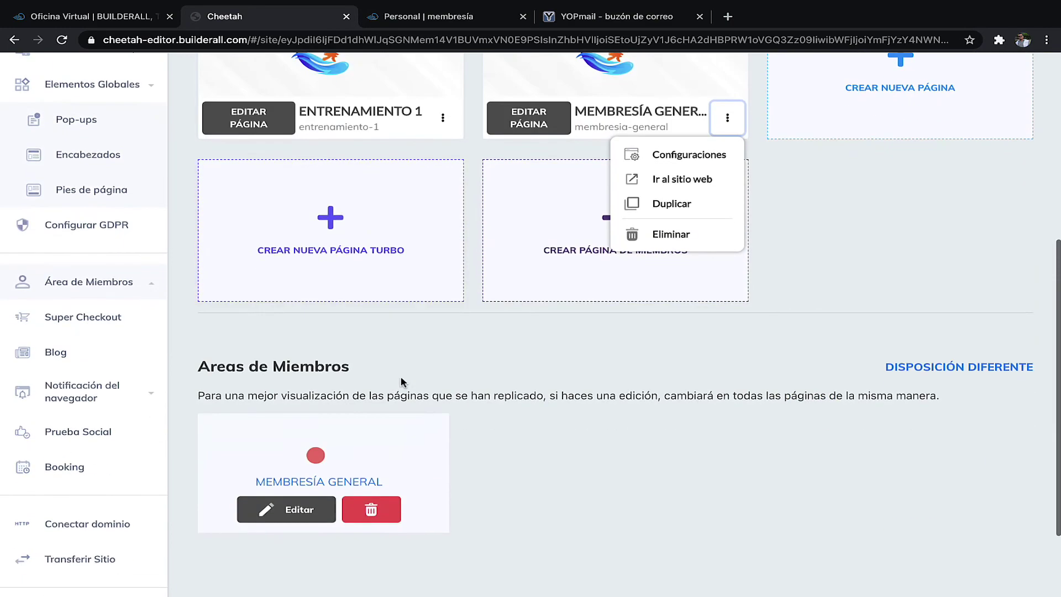
{"action": "left_click", "coordinate": [297, 510]}
{"action": "scroll", "coordinate": [417, 362], "scroll_direction": "down", "scroll_amount": 2}
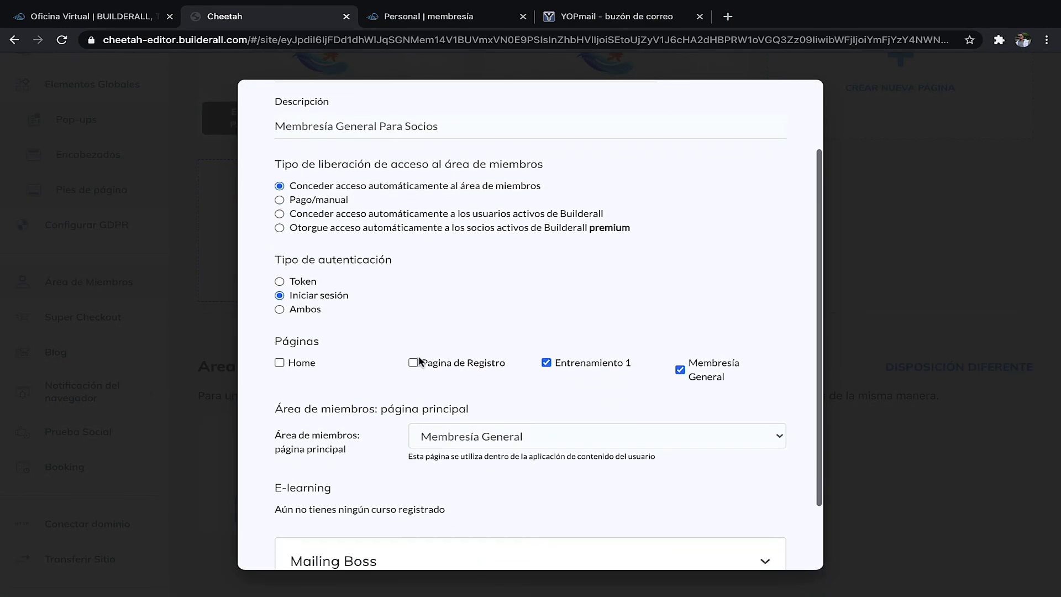
{"action": "scroll", "coordinate": [372, 386], "scroll_direction": "down", "scroll_amount": 2}
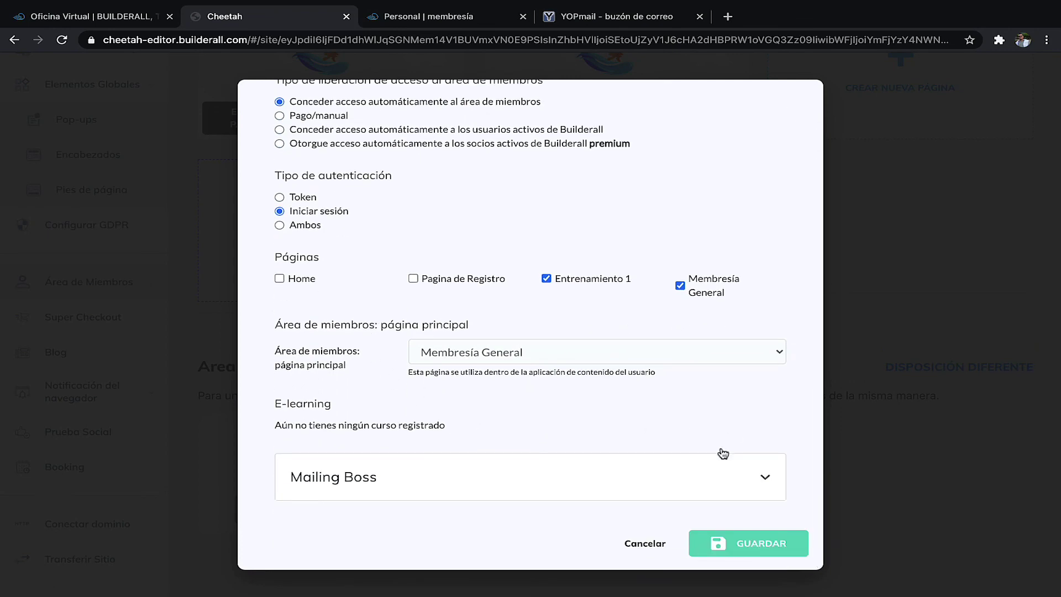
{"action": "left_click", "coordinate": [643, 546]}
{"action": "scroll", "coordinate": [613, 382], "scroll_direction": "up", "scroll_amount": 5}
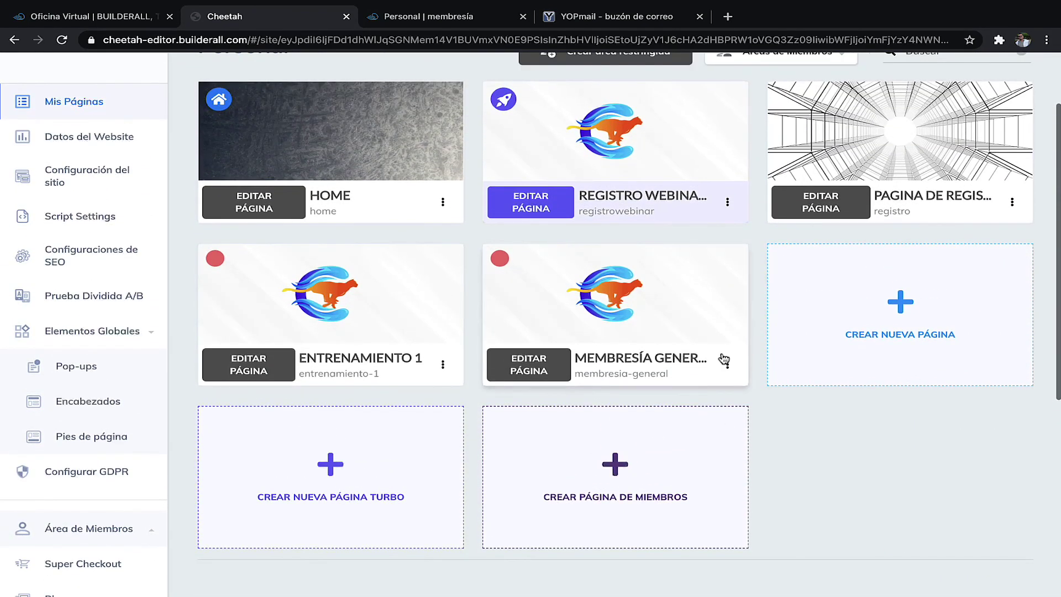
{"action": "left_click", "coordinate": [727, 365]}
{"action": "scroll", "coordinate": [761, 367], "scroll_direction": "up", "scroll_amount": 2}
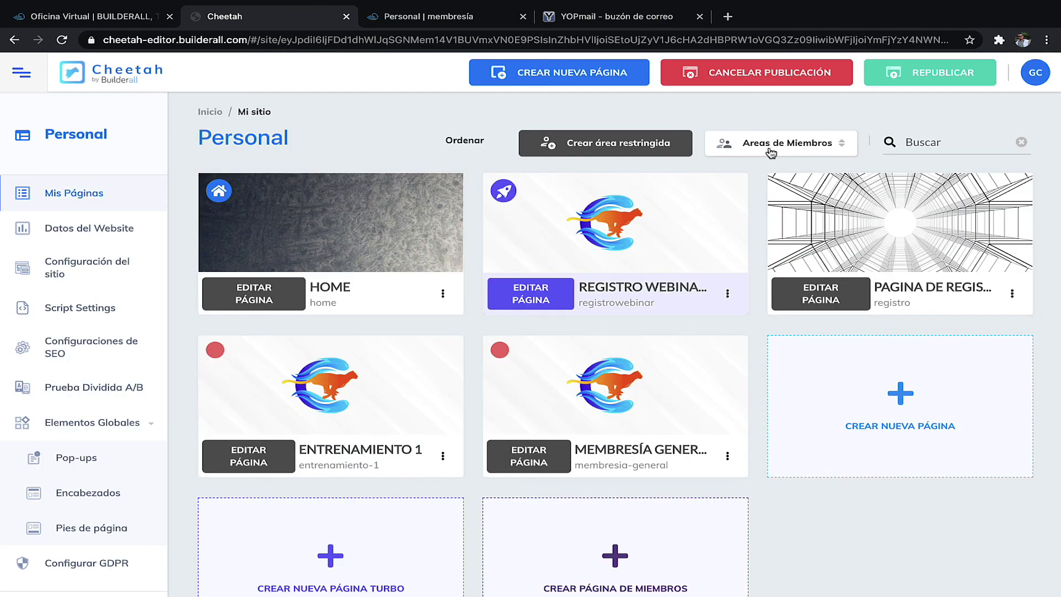
{"action": "left_click", "coordinate": [821, 149]}
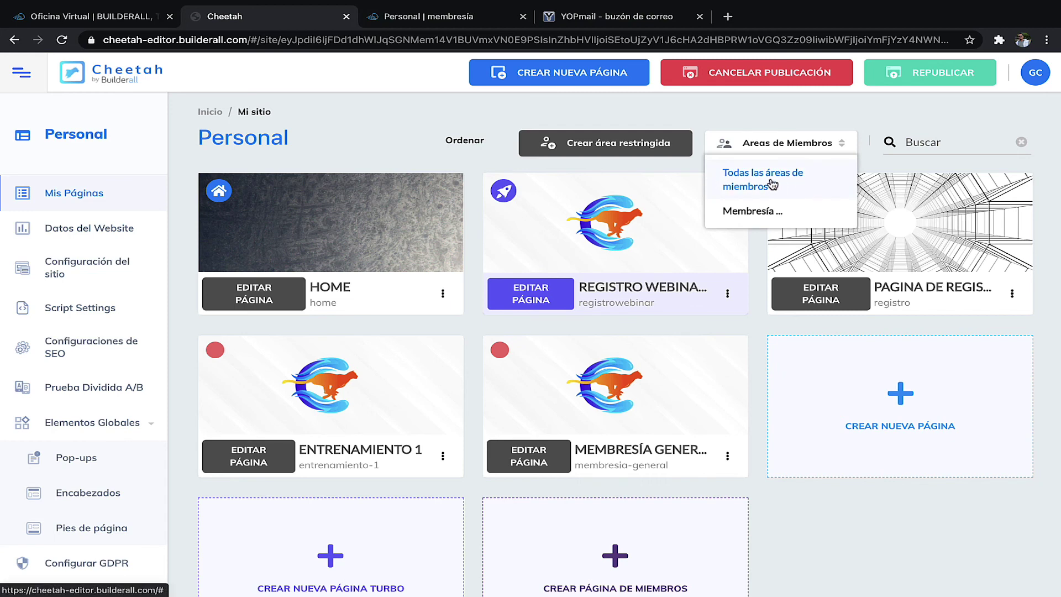
{"action": "left_click", "coordinate": [763, 216]}
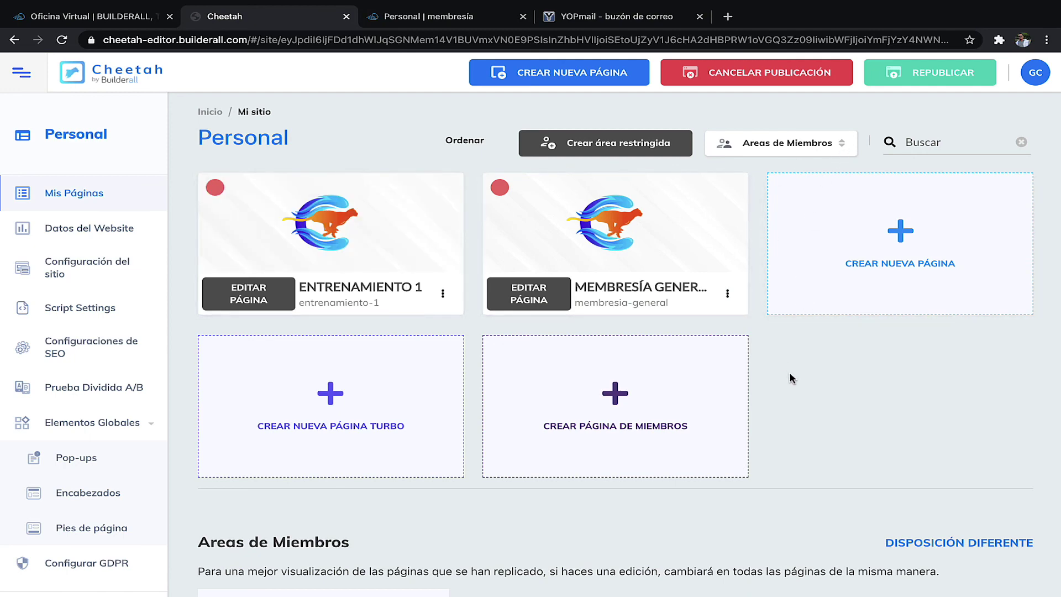
{"action": "left_click", "coordinate": [837, 152]}
{"action": "left_click", "coordinate": [782, 174]}
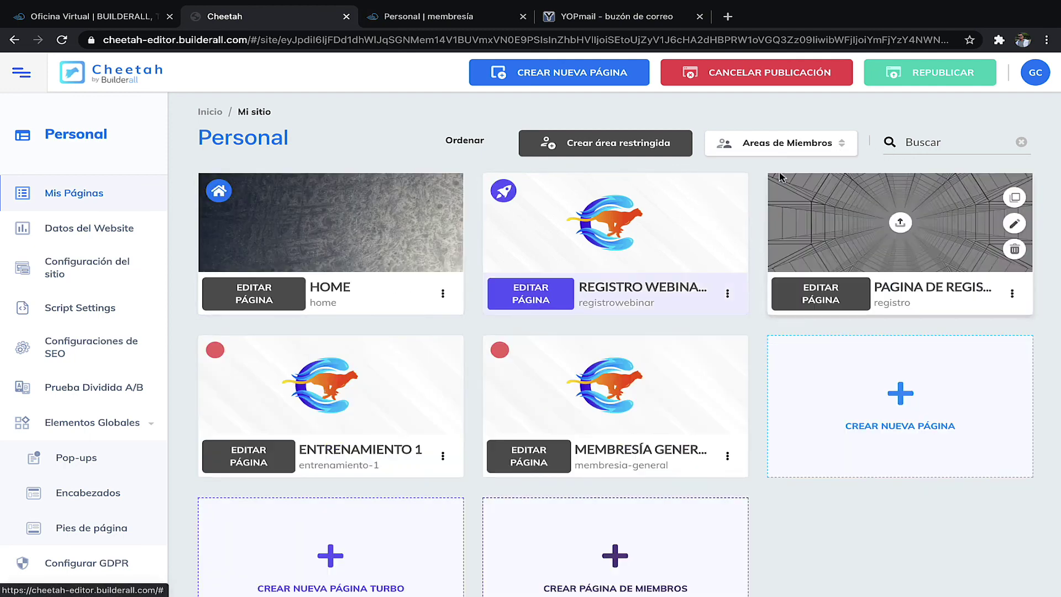